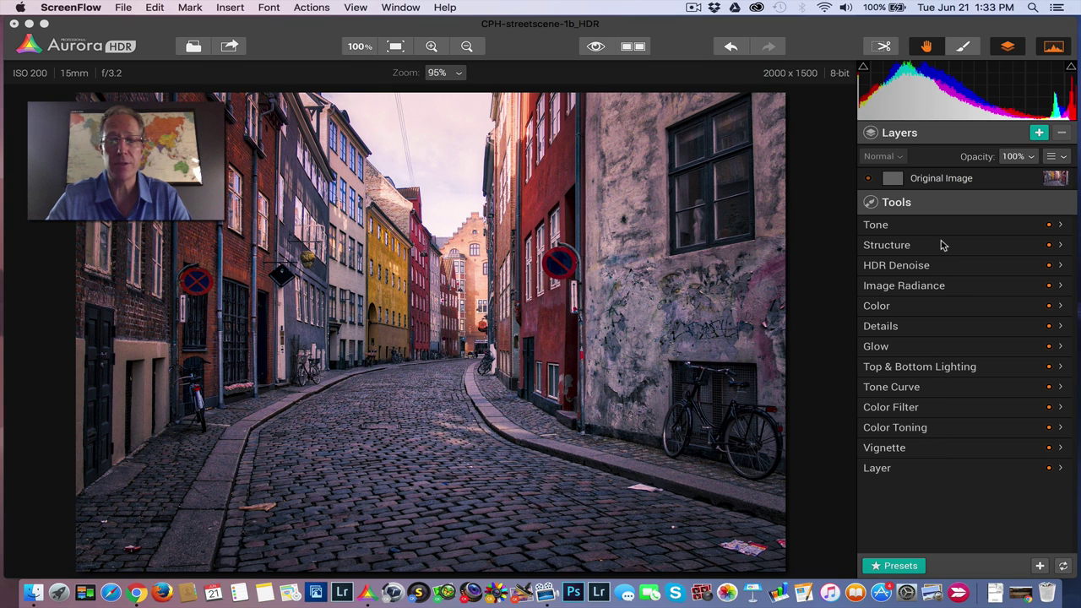
- Add Layer 1 above the original, apply the Late Fall preset, and compare with the unprocessed photo
click(1038, 132)
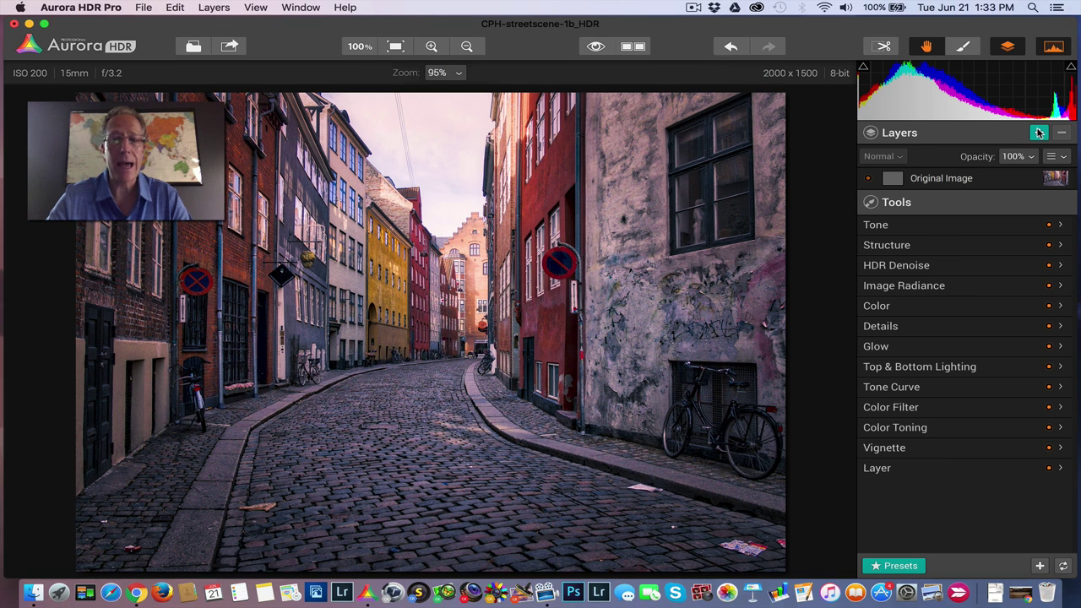
click(1038, 134)
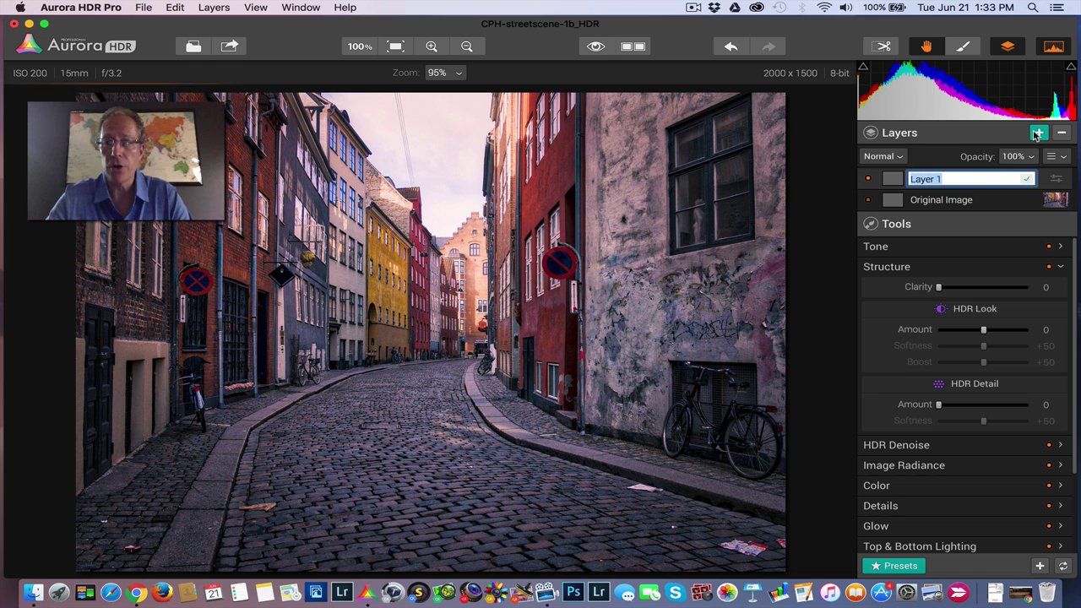
click(893, 564)
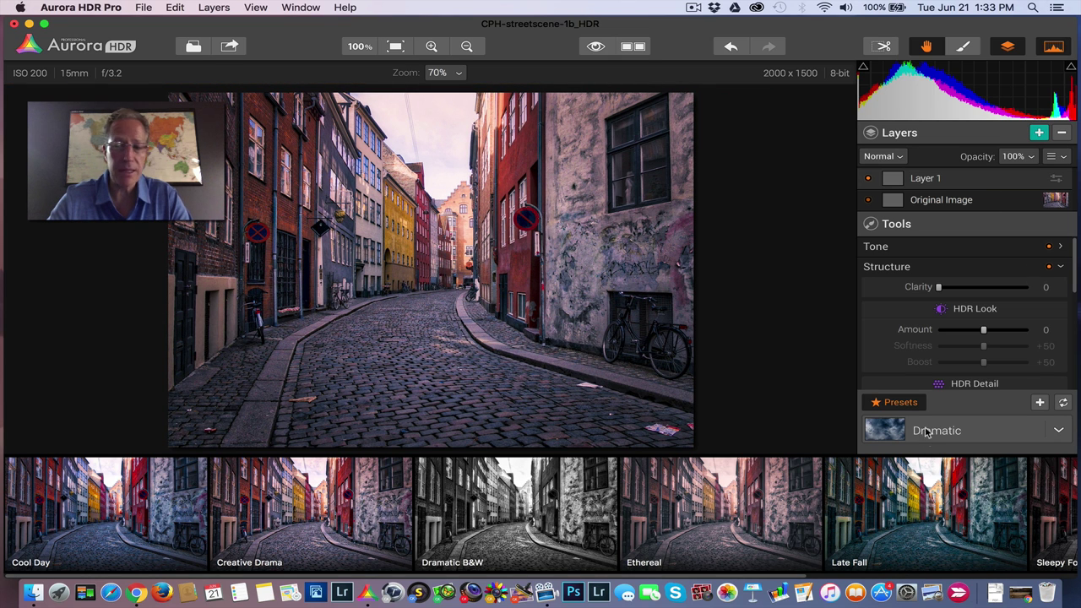
click(911, 517)
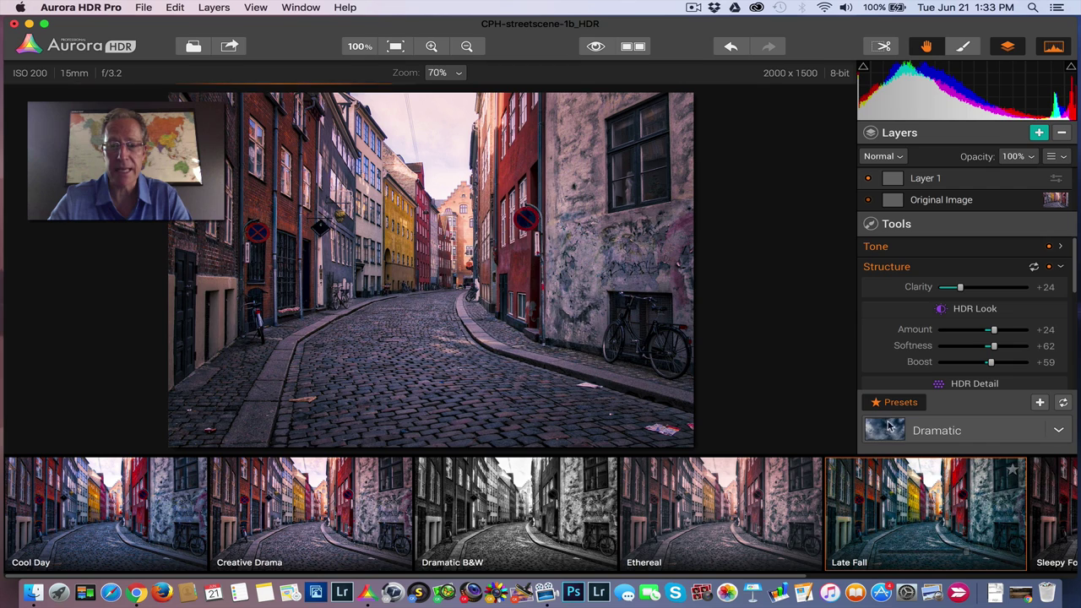
click(897, 403)
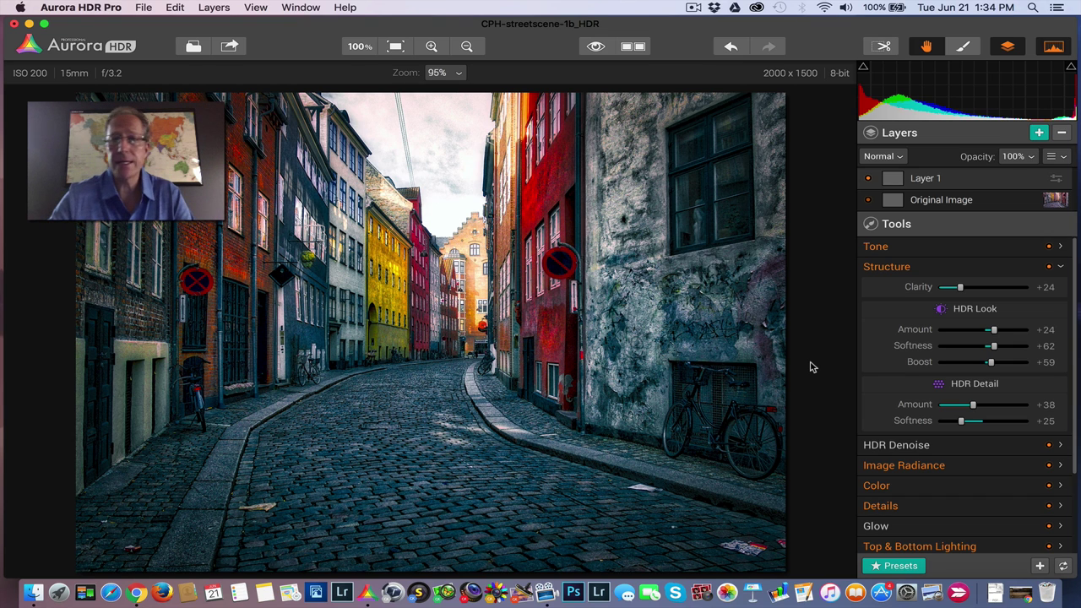
click(594, 48)
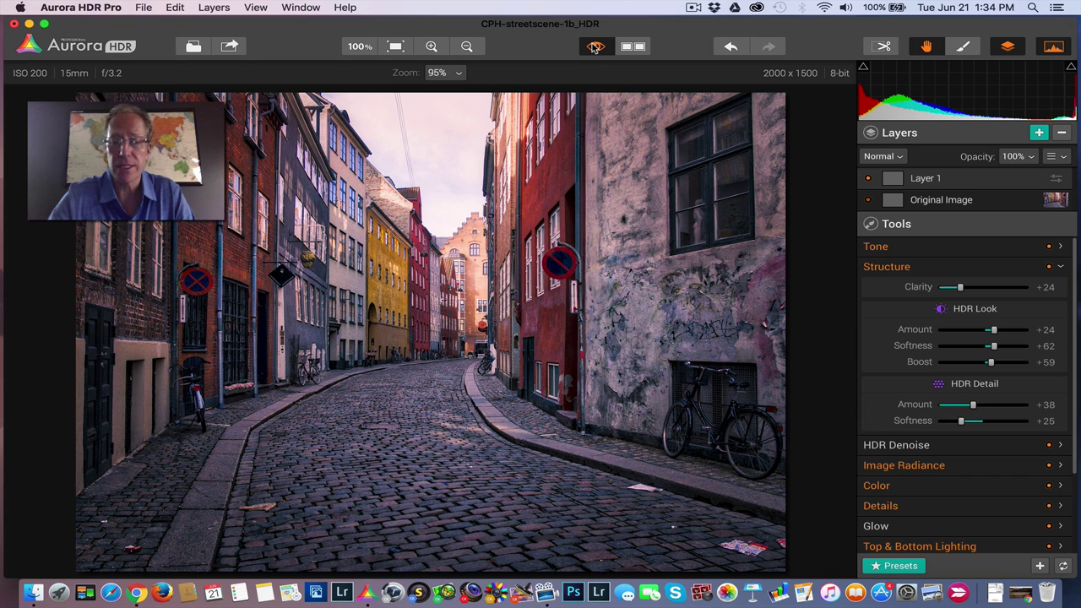
click(594, 47)
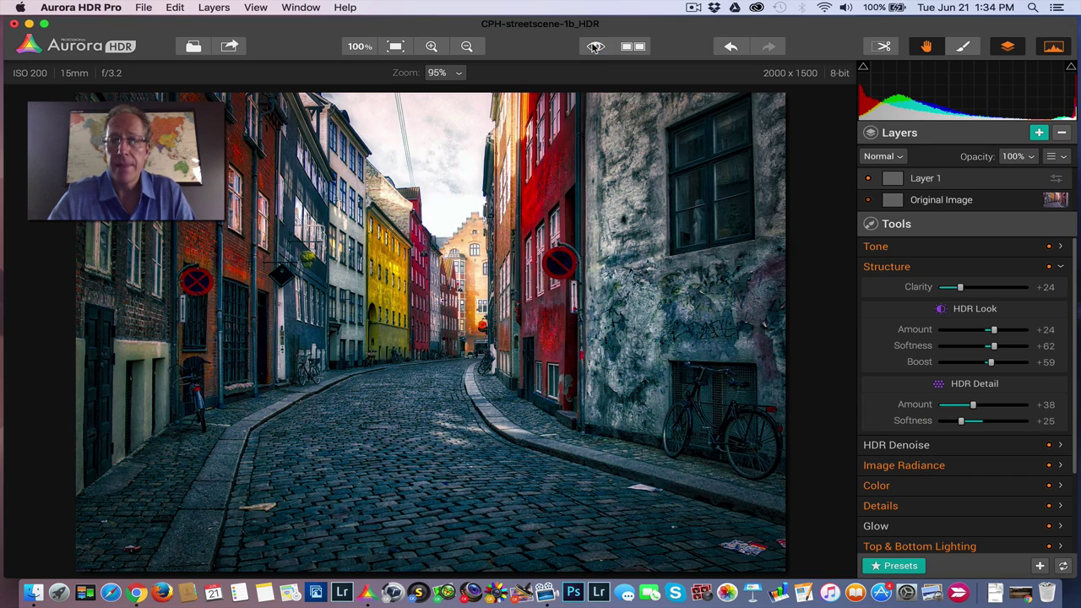
- Reset Layer 1's adjustments, create a luminosity mask, and show it as a red overlay
click(1061, 567)
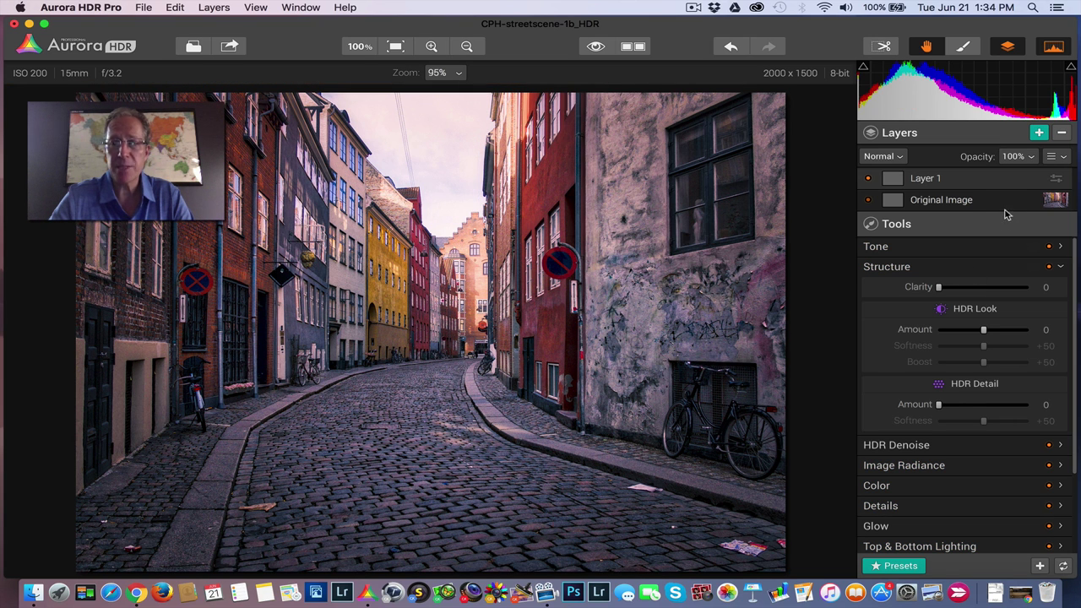
click(1062, 157)
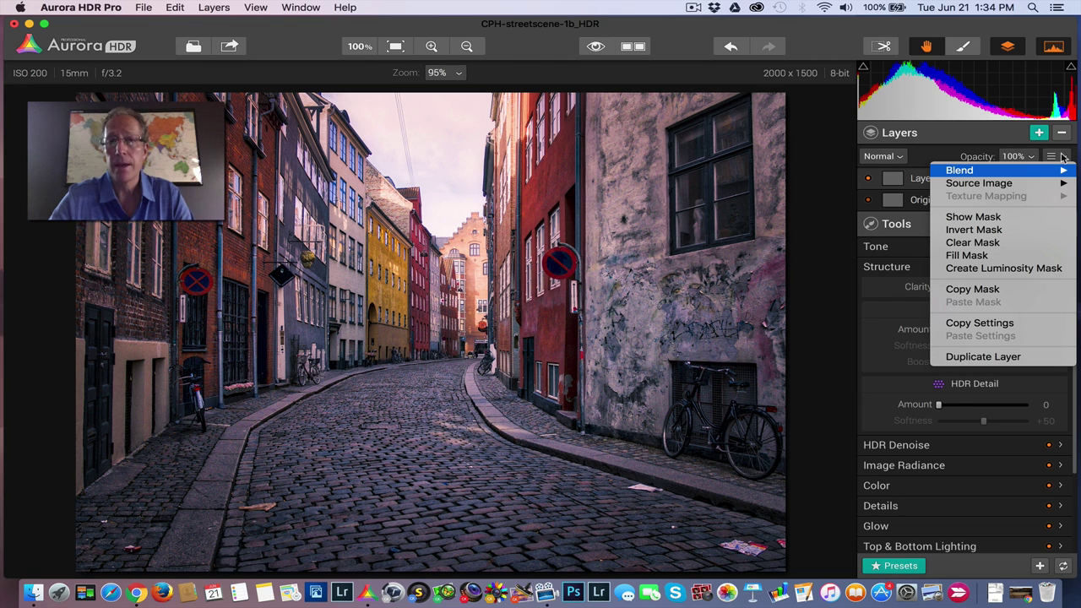
click(1001, 269)
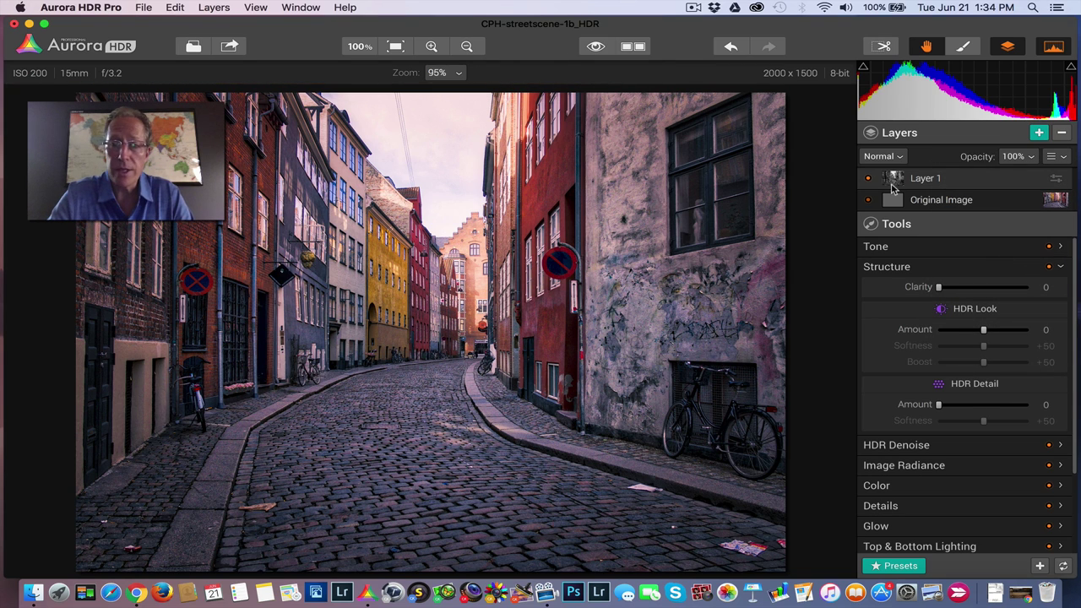
click(1055, 157)
click(994, 218)
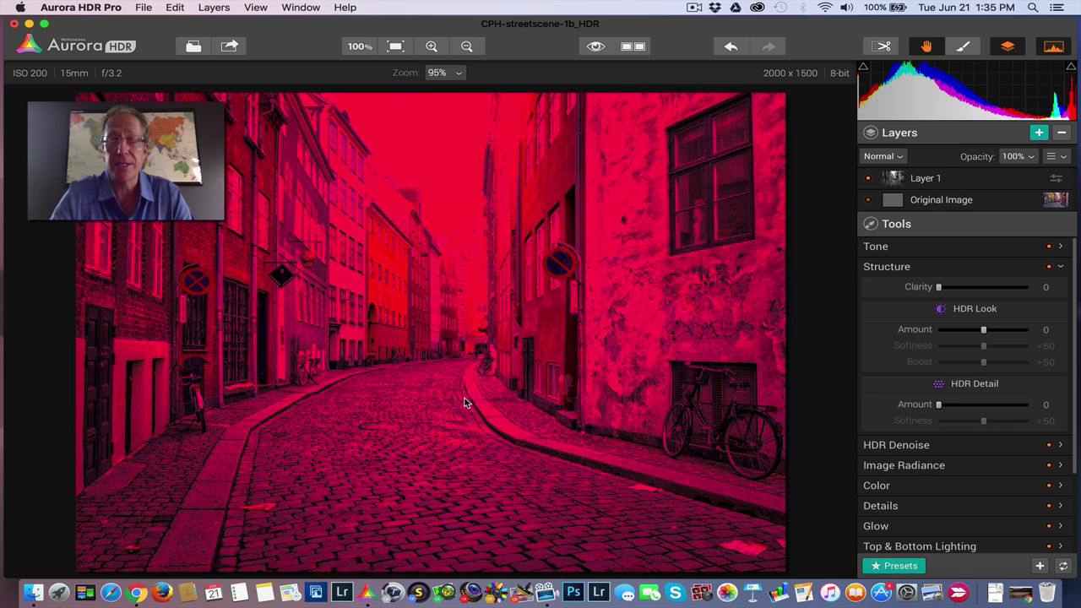
- Hide the overlay and apply Late Fall (Clarity +24, HDR Look +24, HDR Detail +38) to masked Layer 1
click(1060, 163)
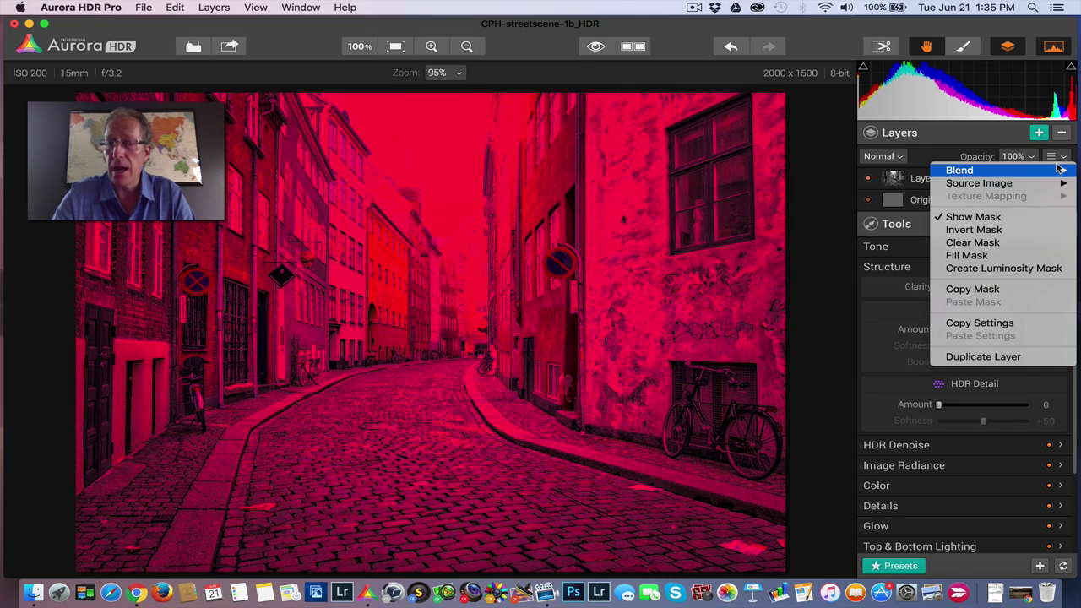
click(1020, 216)
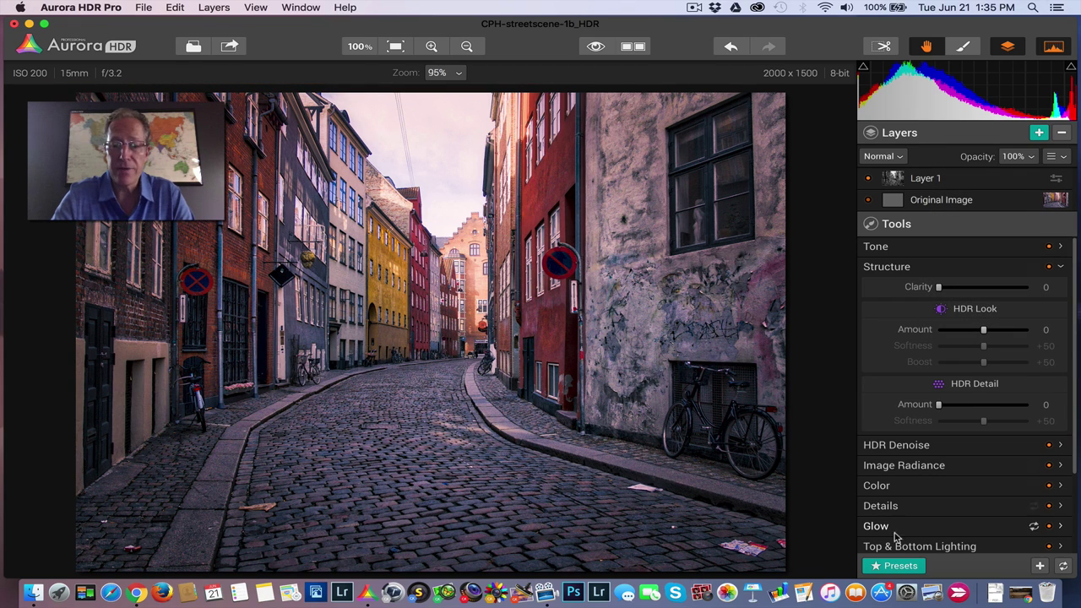
click(900, 566)
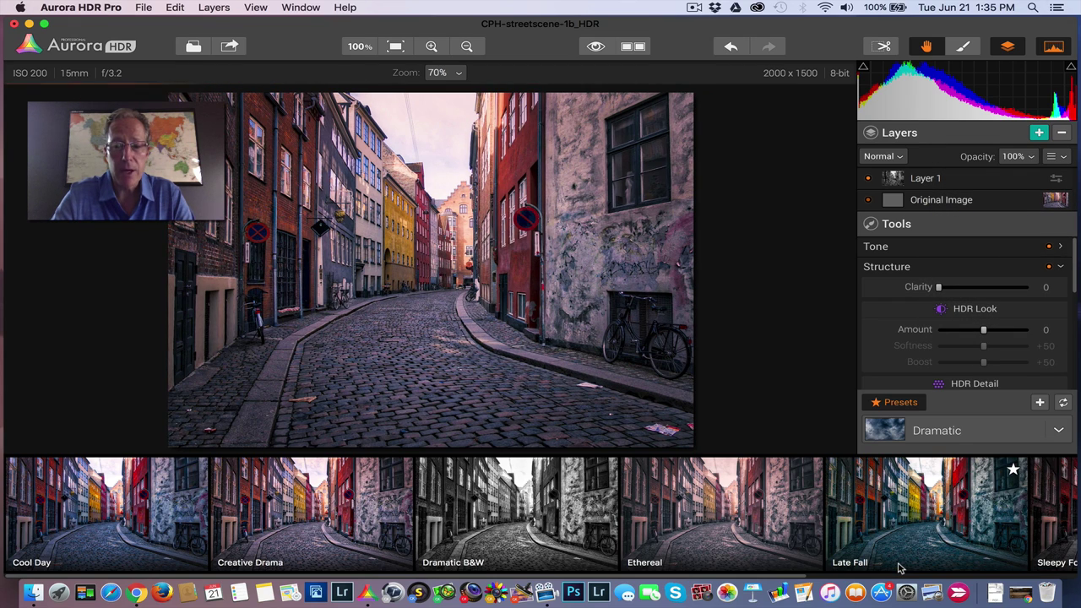
click(930, 512)
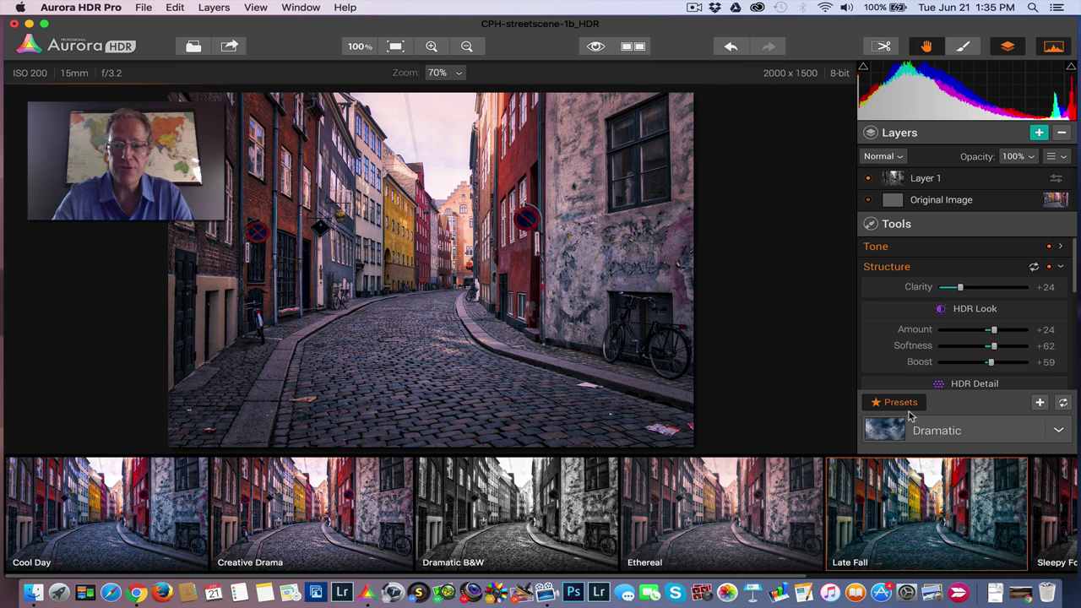
click(903, 404)
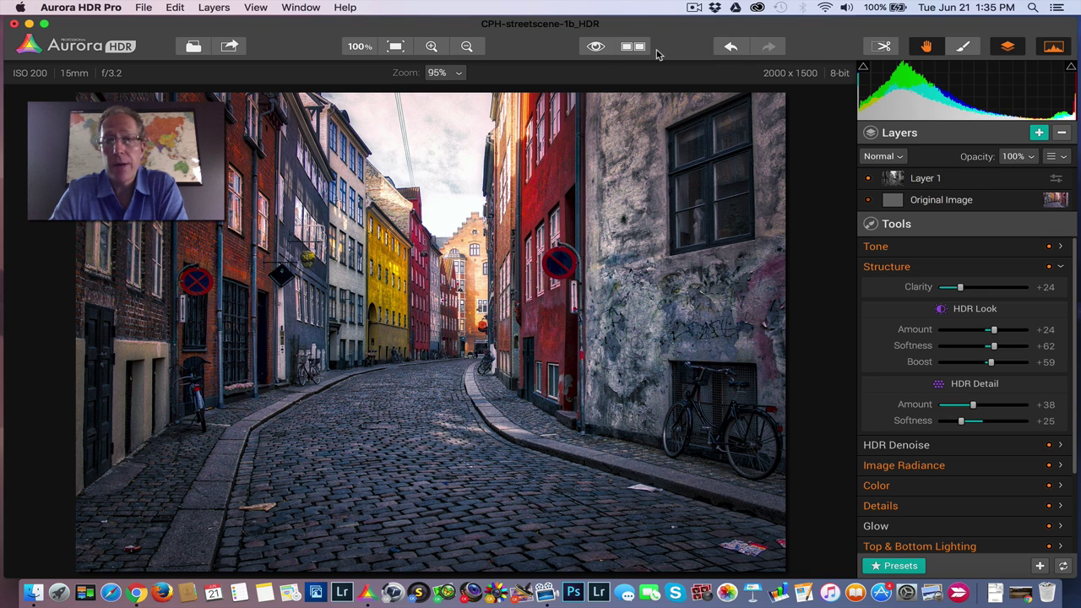
click(596, 49)
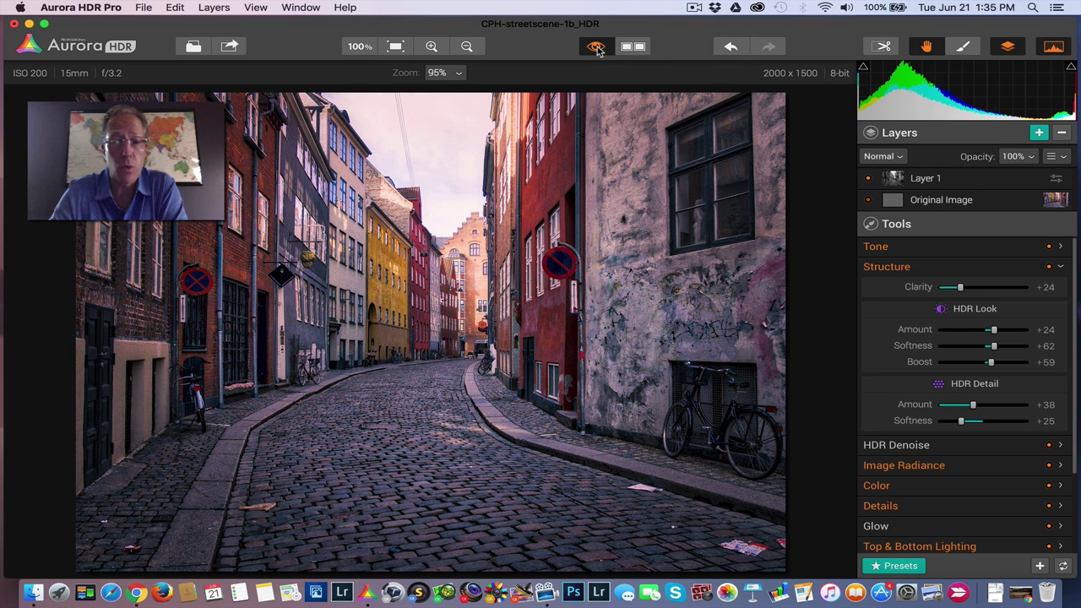
click(596, 48)
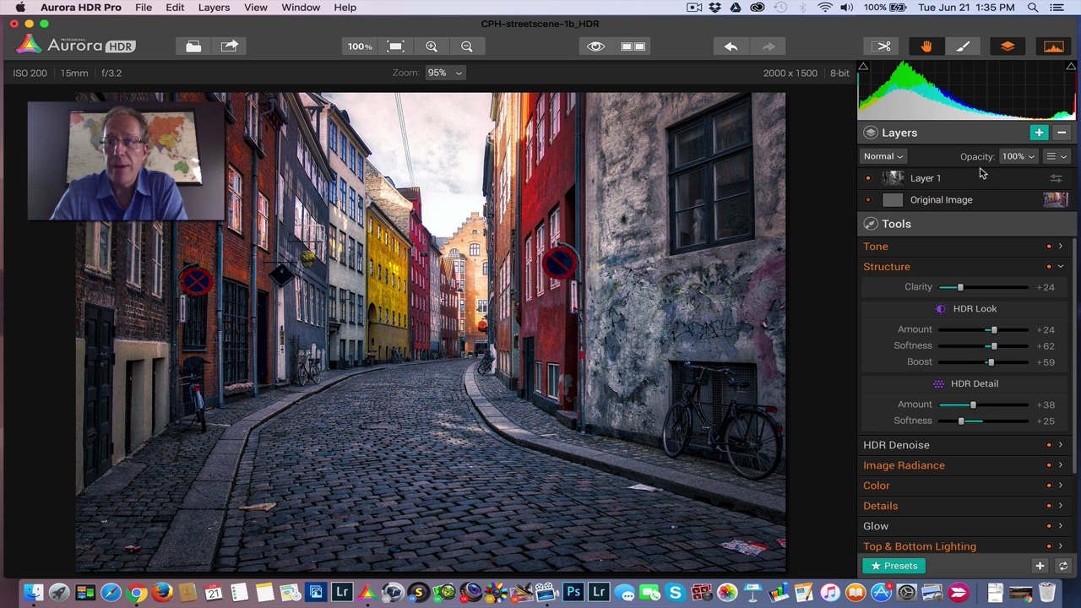
click(1061, 161)
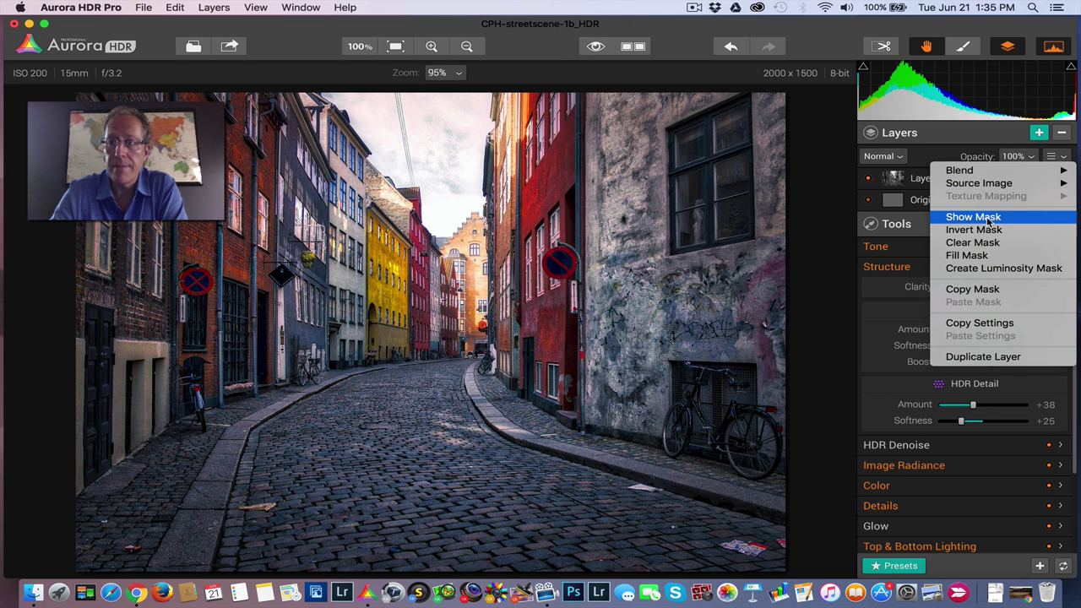
click(987, 218)
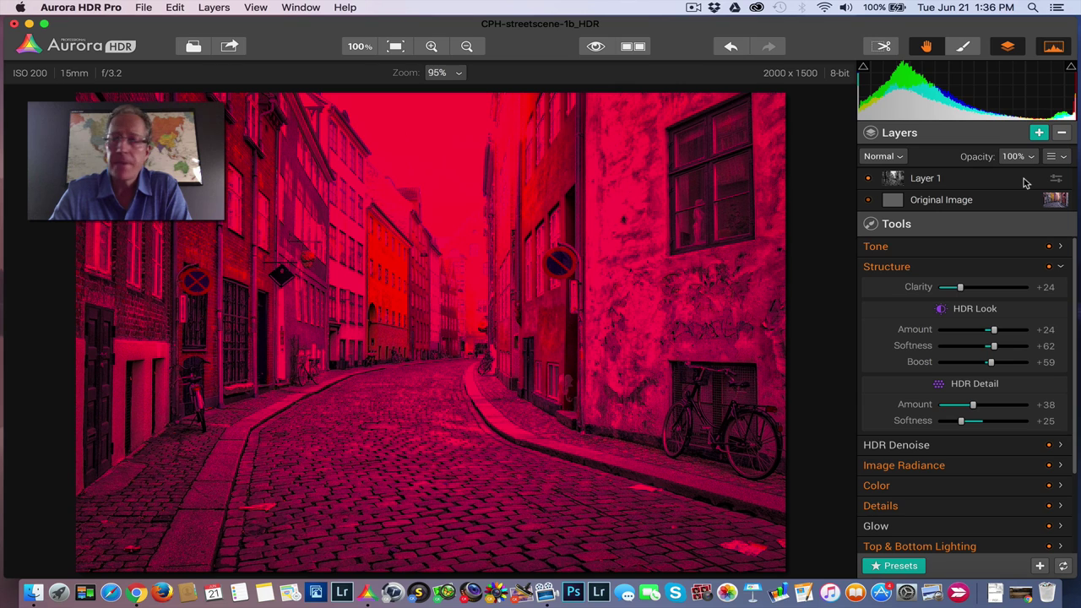
click(1062, 157)
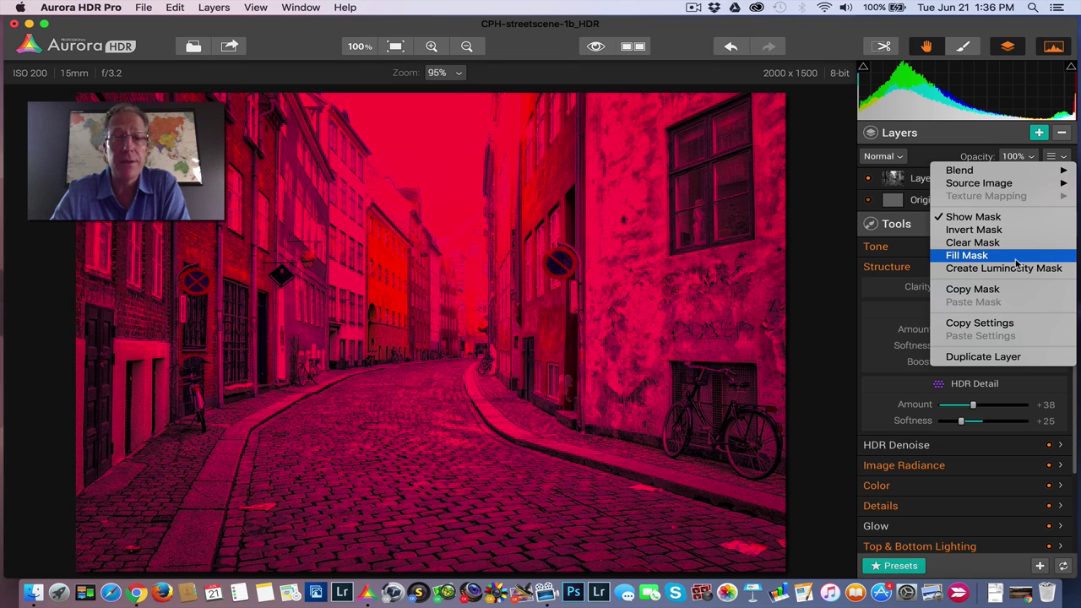
click(1001, 217)
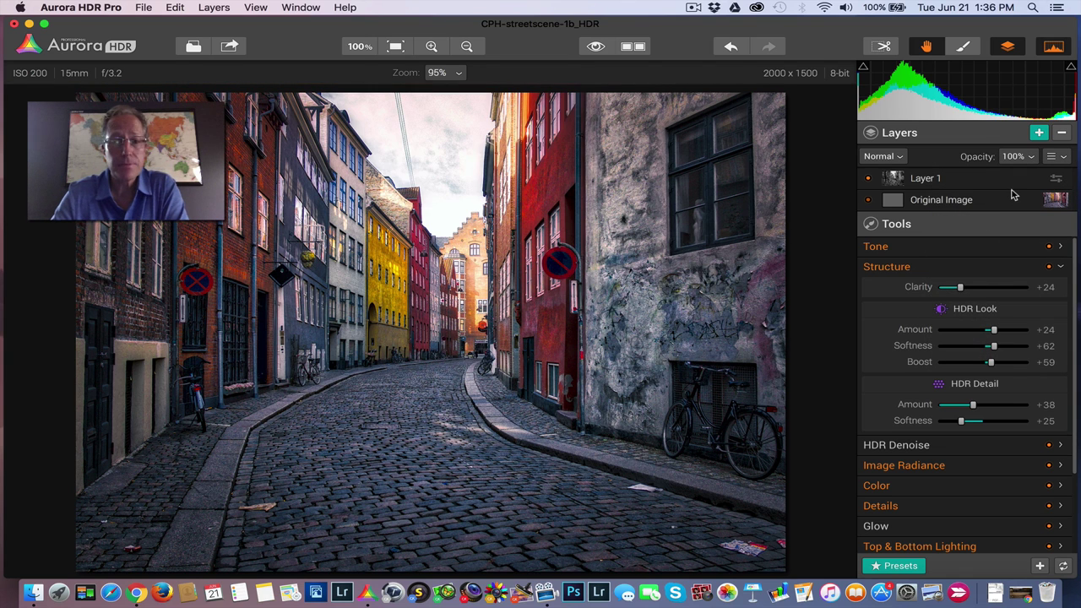
- Invert Layer 1's luminosity mask, compare with the original, and show the inverted mask overlay
click(1060, 161)
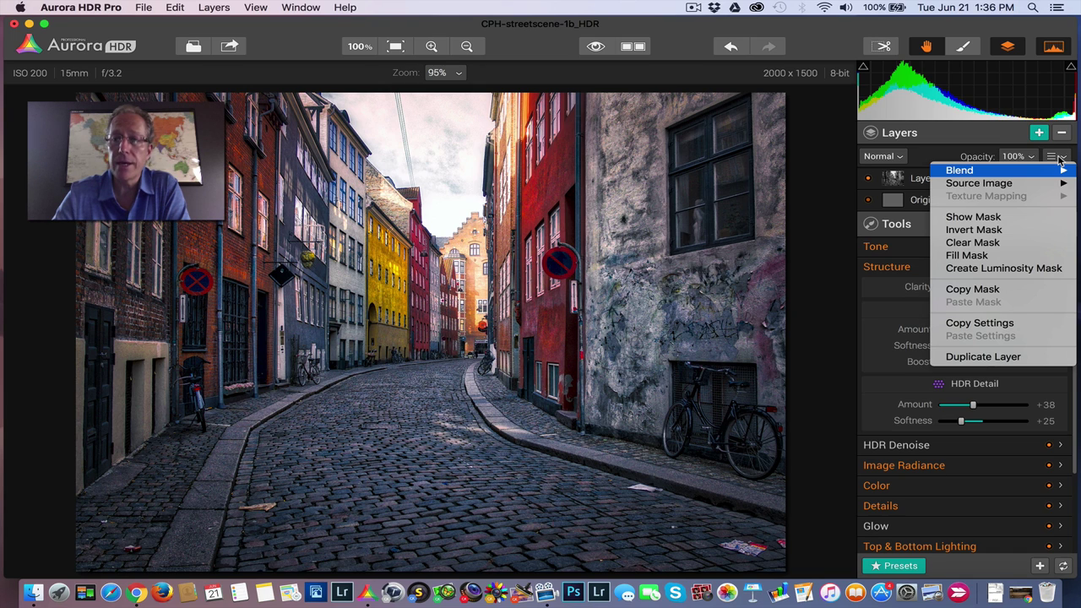
click(1000, 234)
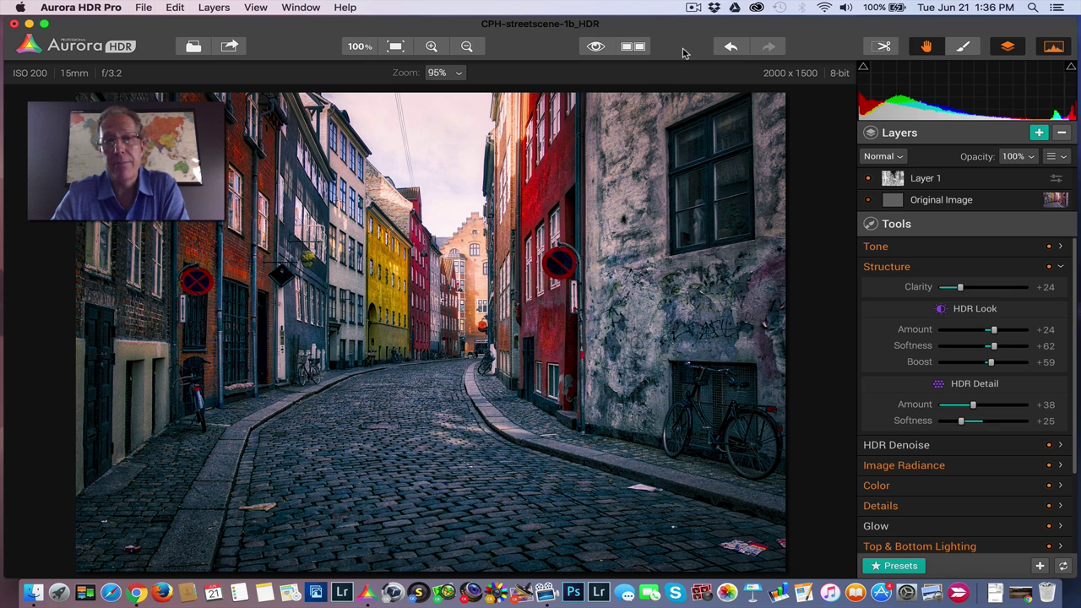
click(594, 47)
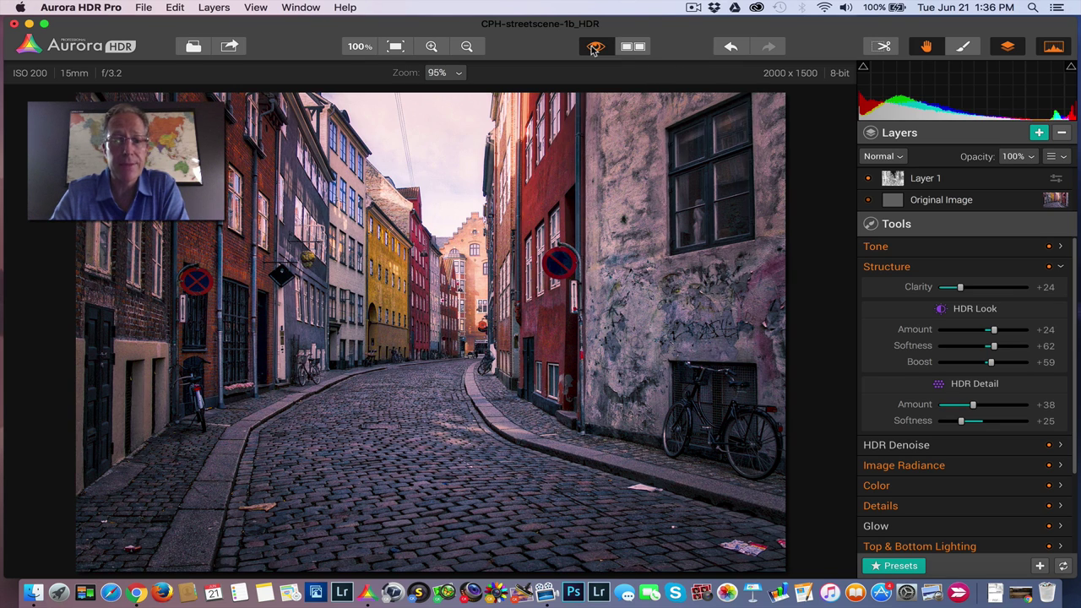
click(593, 48)
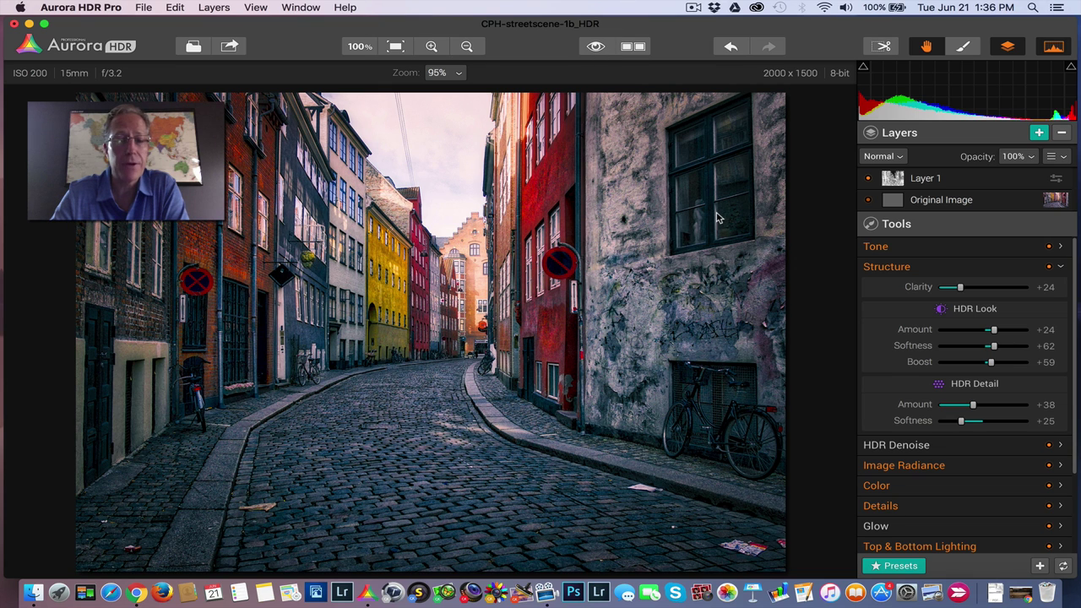
click(1053, 157)
click(992, 218)
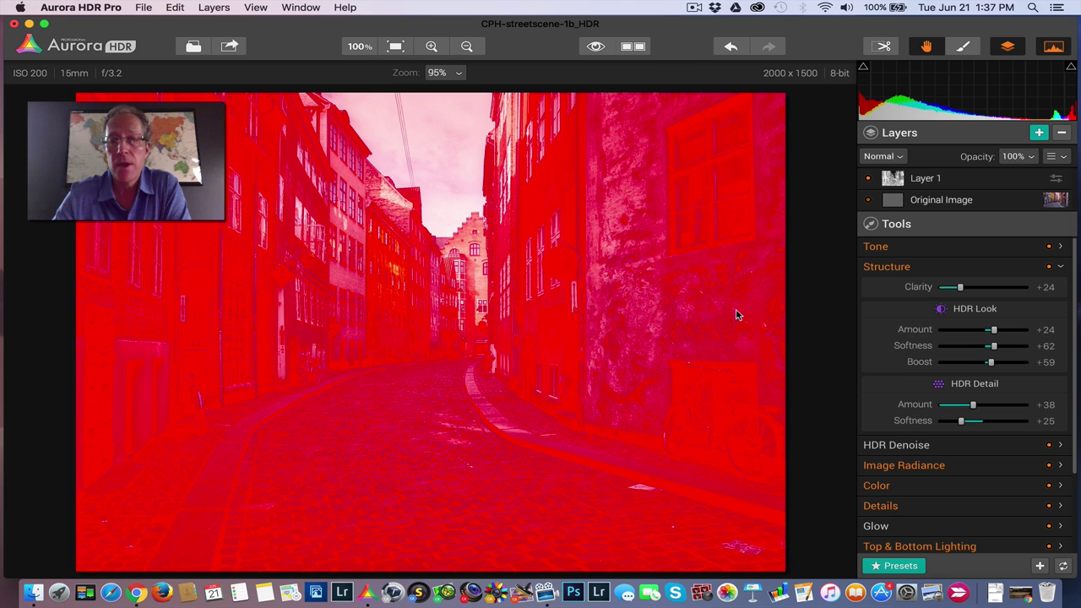
- Hide the red mask overlay and invert Layer 1's mask back for a punchier HDR look
click(1055, 156)
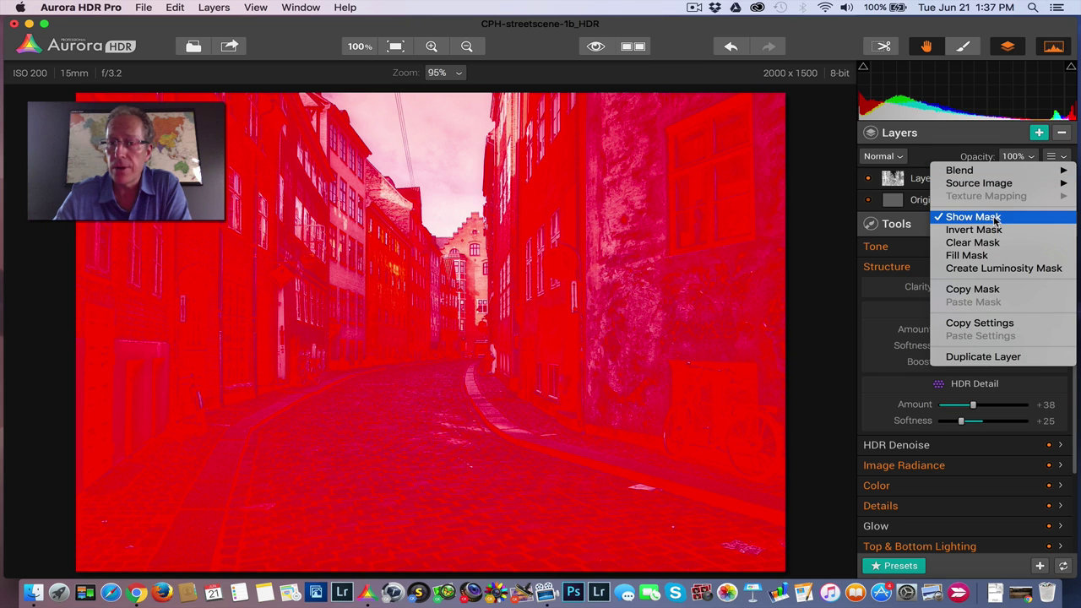
click(995, 219)
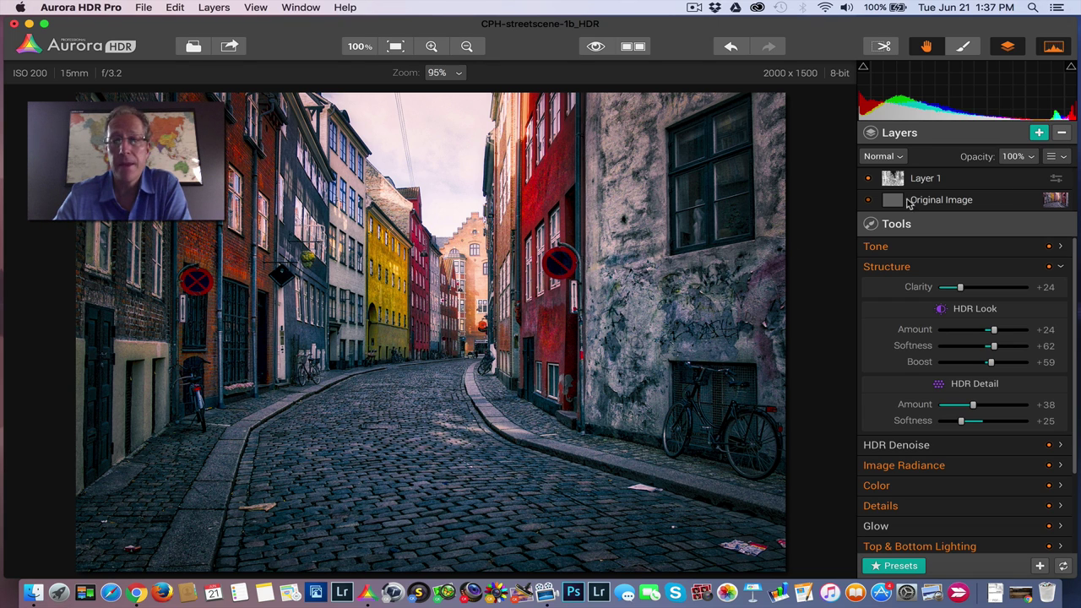
click(1059, 158)
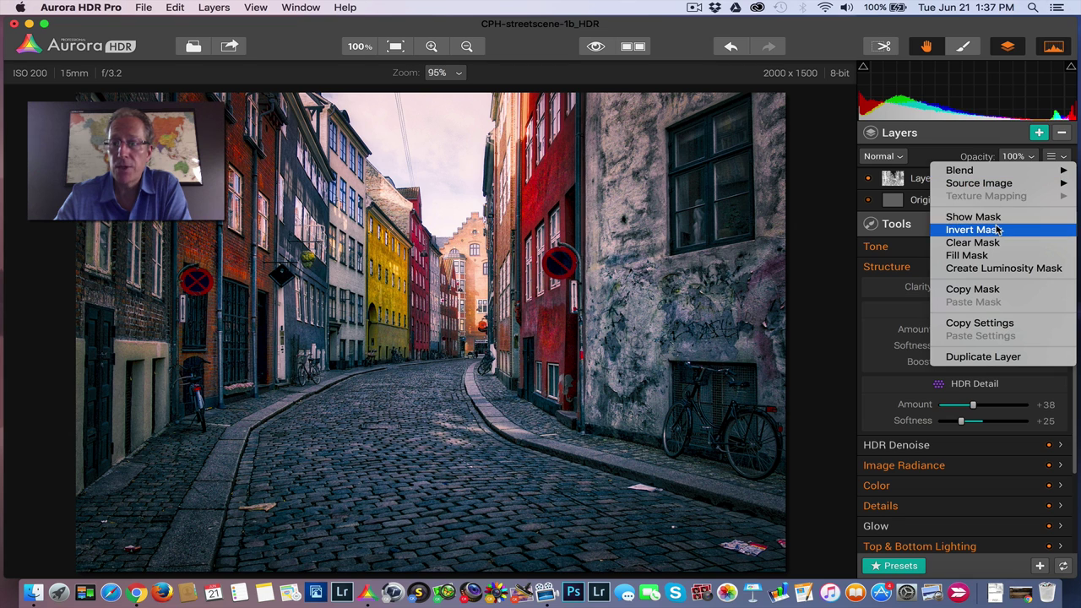
click(997, 229)
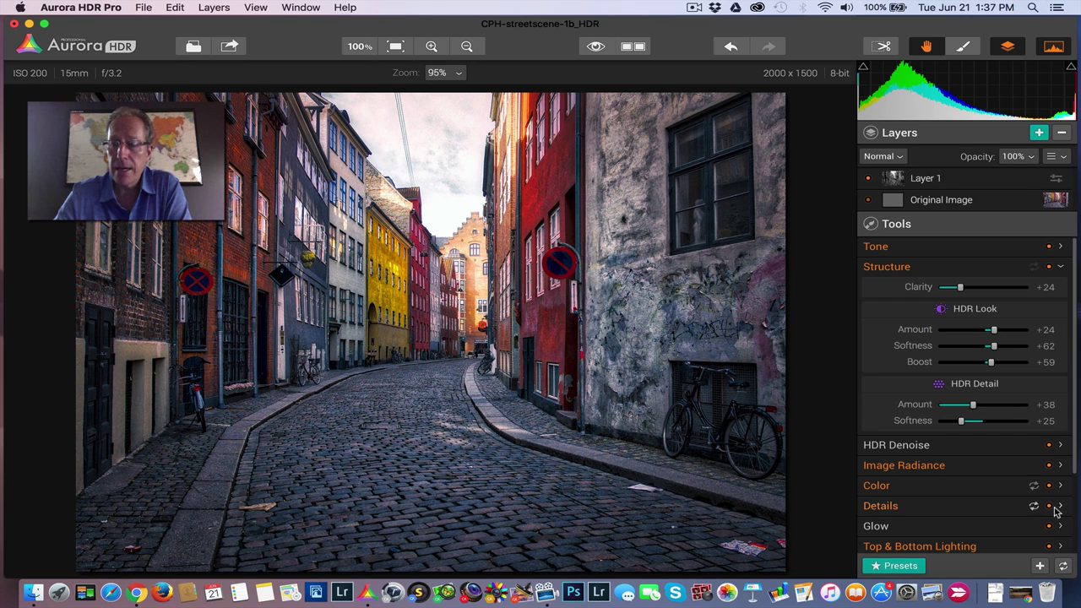
- Reset Layer 1's Structure adjustments and clear its mask
click(1063, 566)
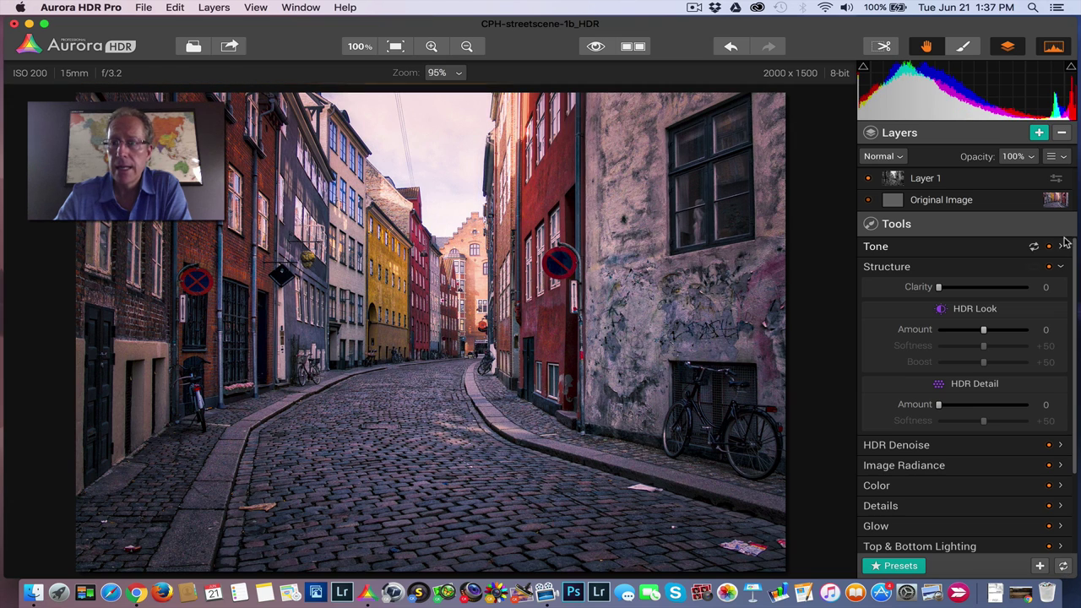
click(1063, 157)
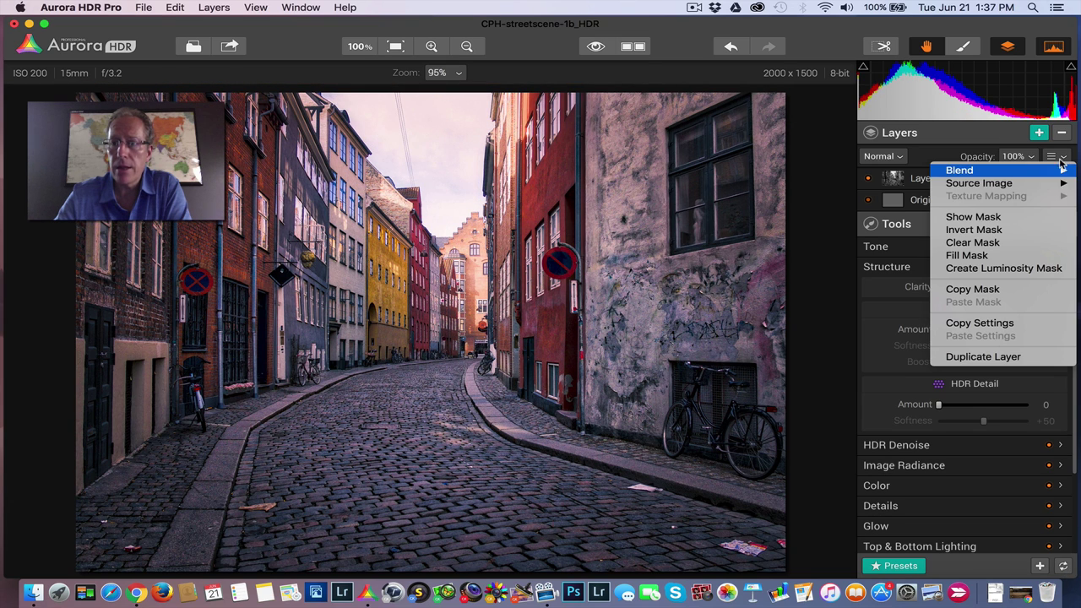
click(1005, 244)
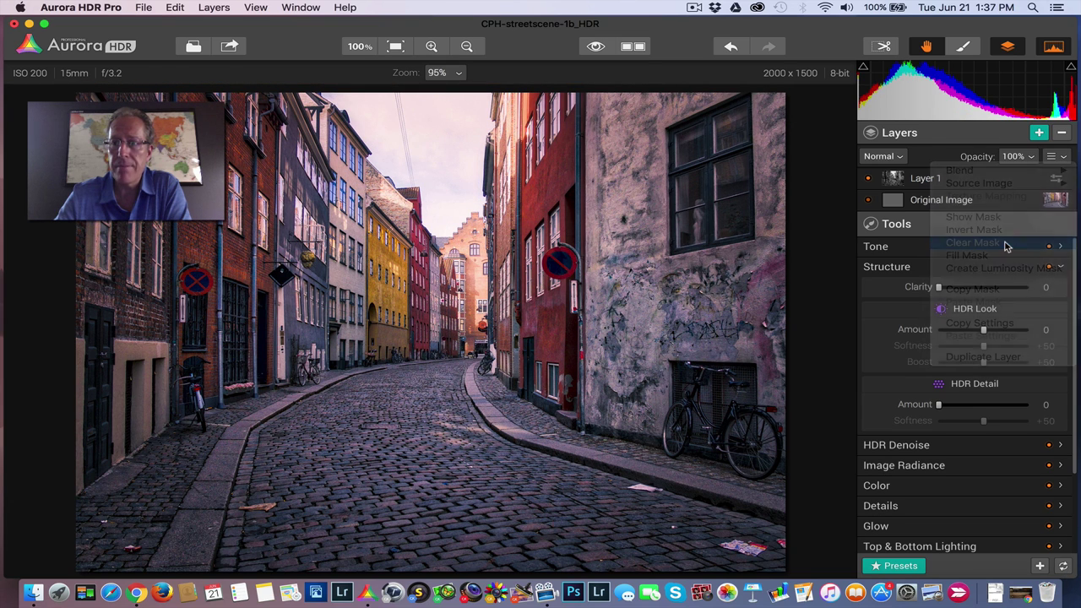
- Try the Late Fall preset on Layer 1, then reset it to defaults and collapse Structure
click(910, 565)
click(916, 553)
click(919, 404)
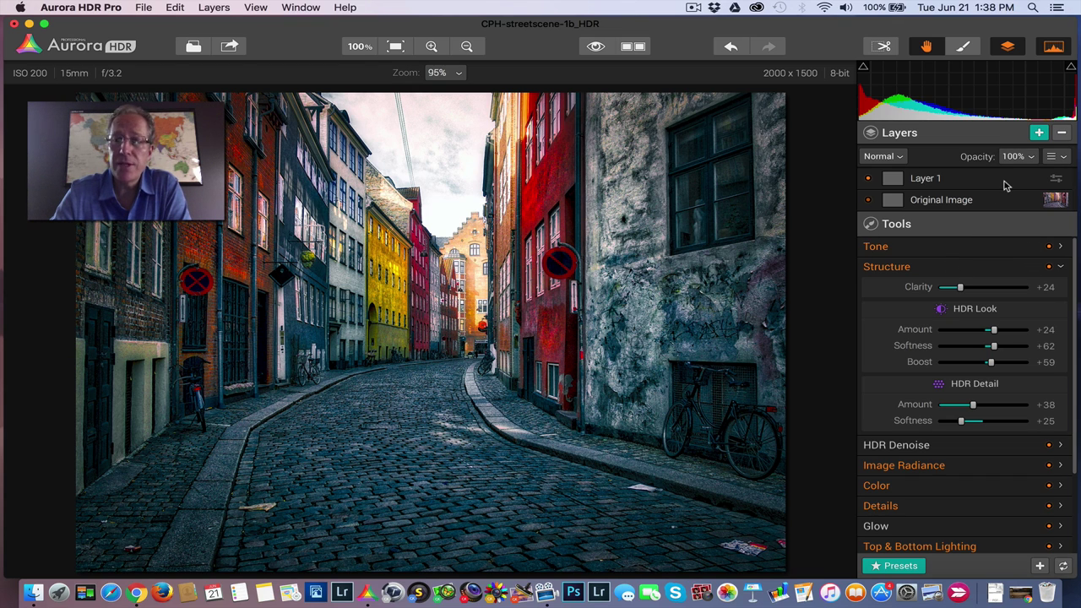
click(1064, 567)
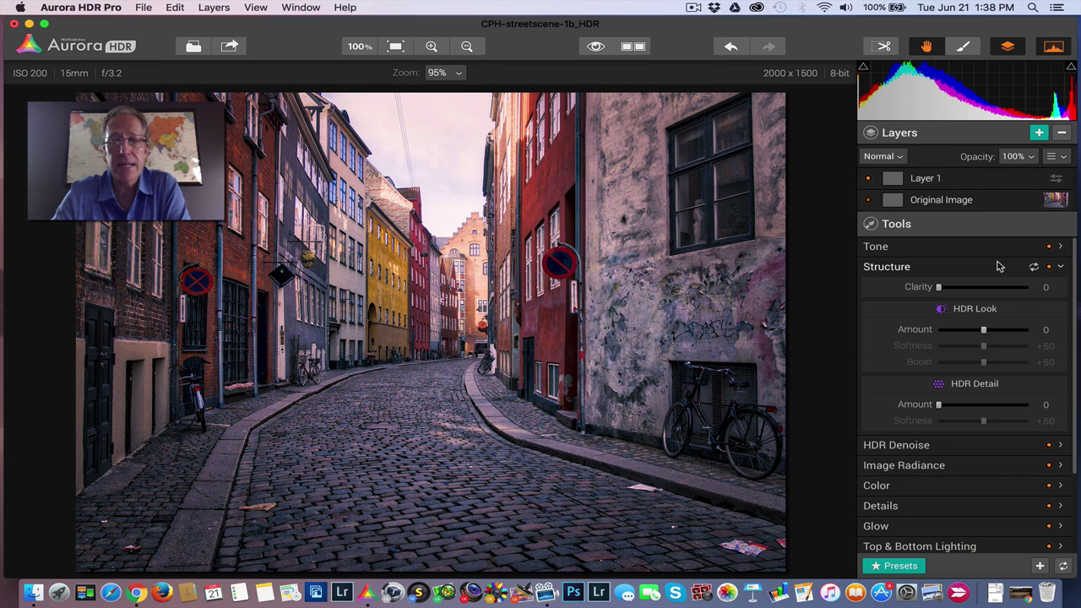
click(997, 264)
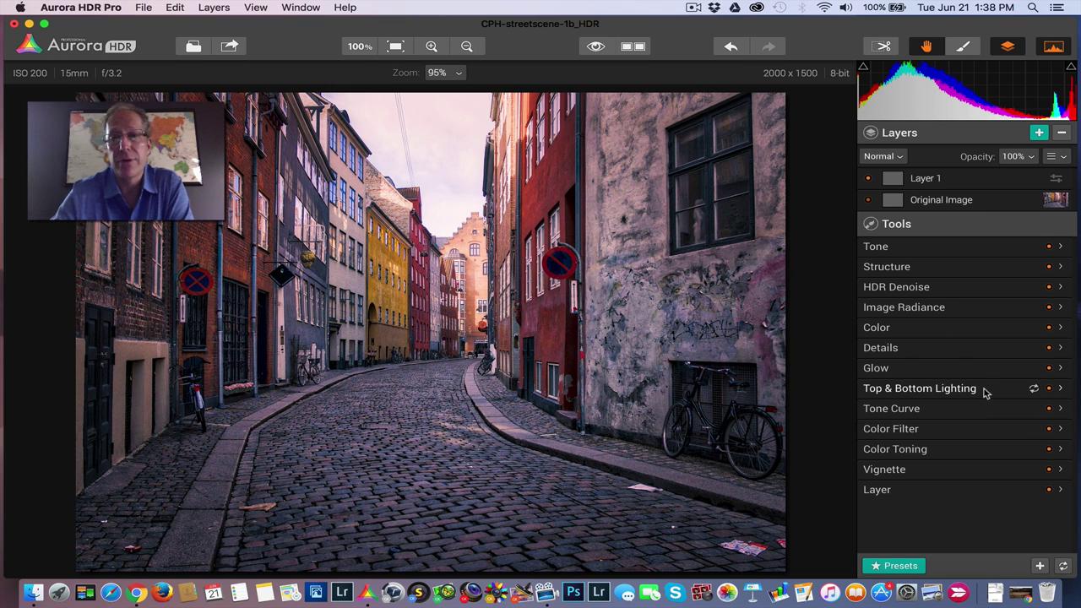
- Discard the street scene and merge the five DSC .tif lake exposures into DSC_0088_HDR
click(14, 24)
key(super+d)
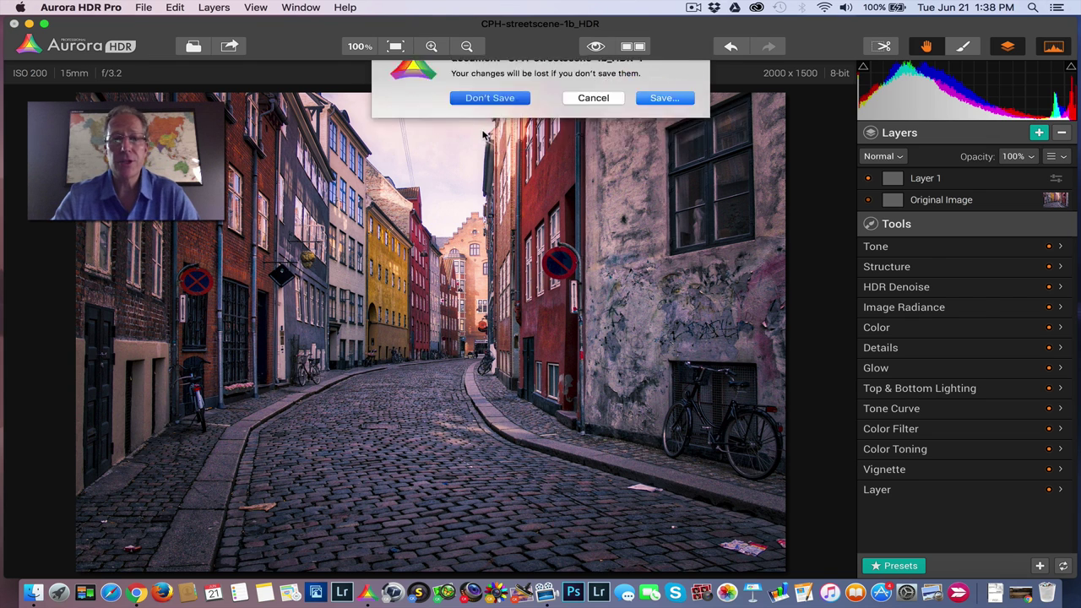
drag(210, 366, 316, 591)
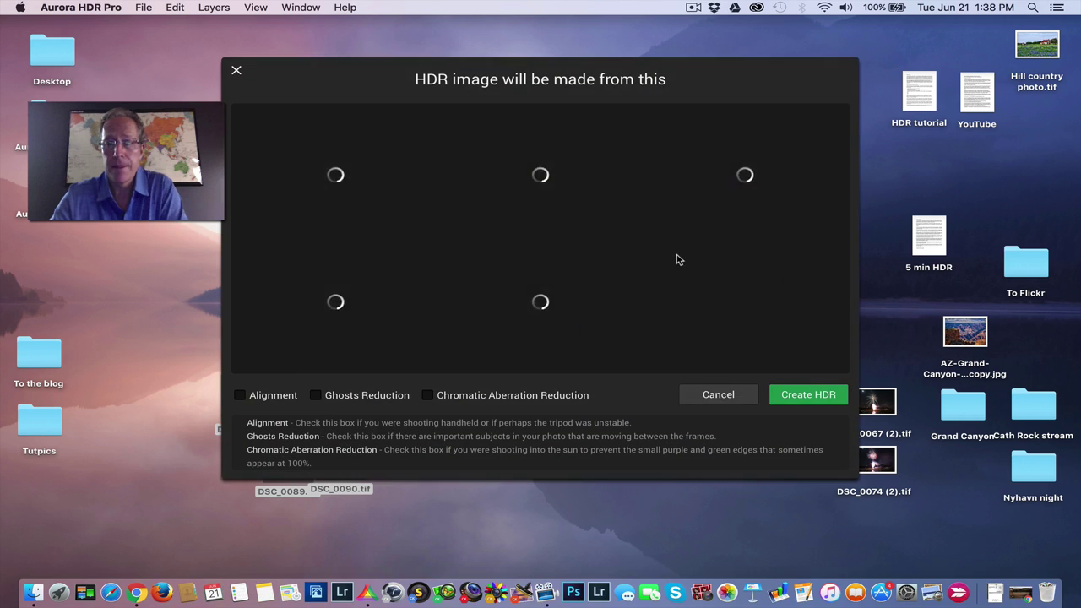
click(806, 394)
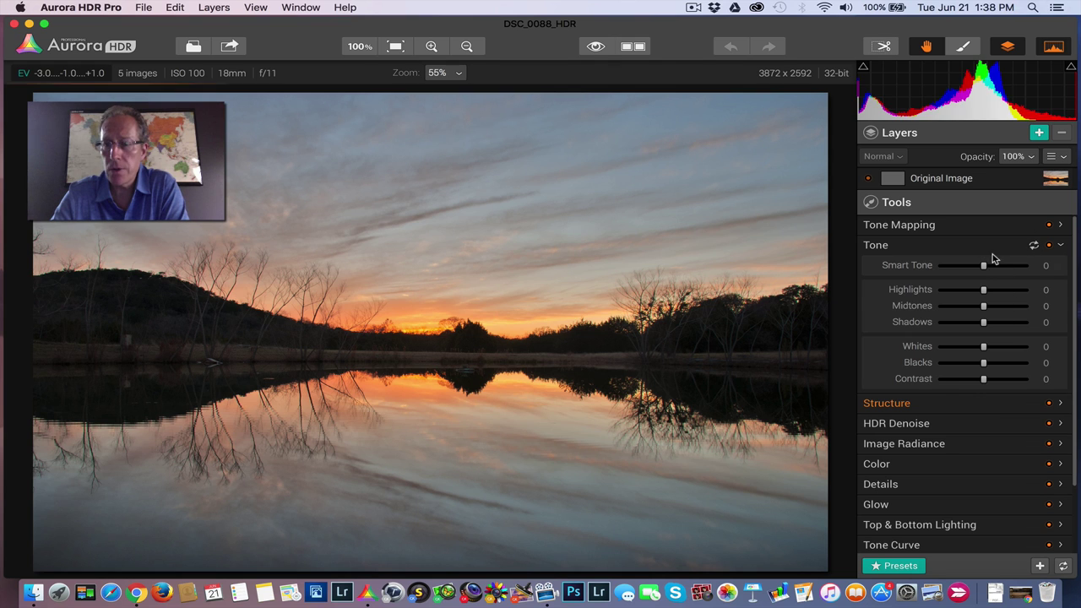
click(986, 250)
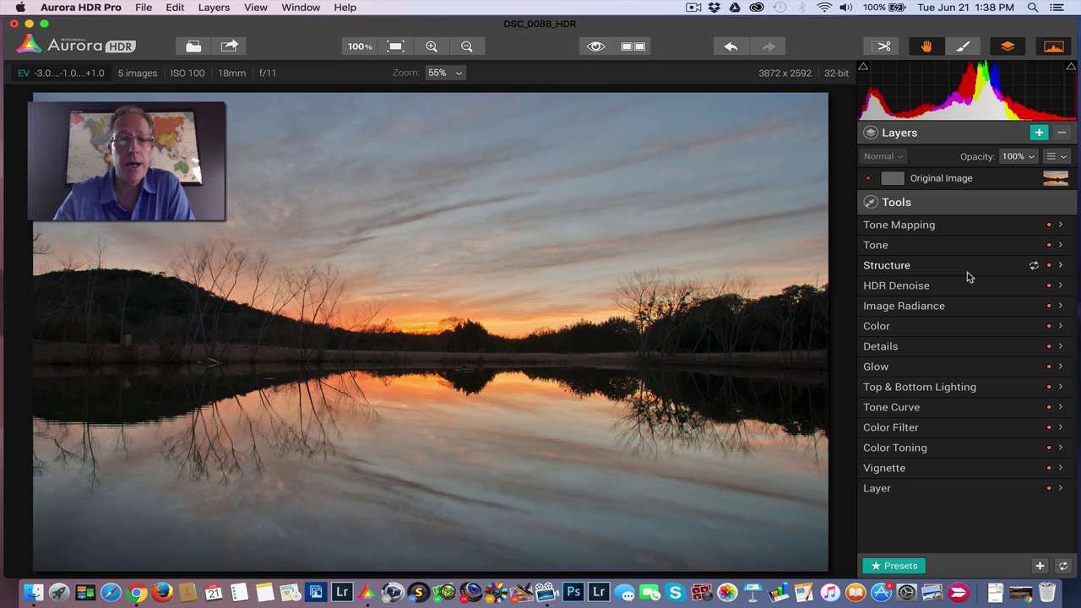
- Add Layer 1 above the lake image and apply the Cool Day preset to it
click(1039, 132)
click(905, 566)
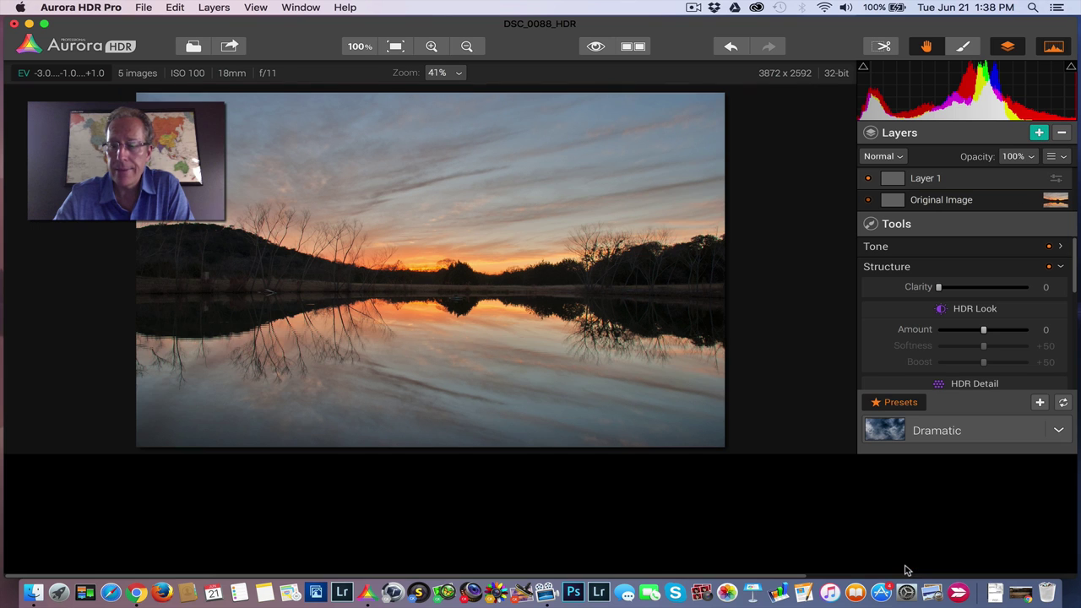
click(161, 513)
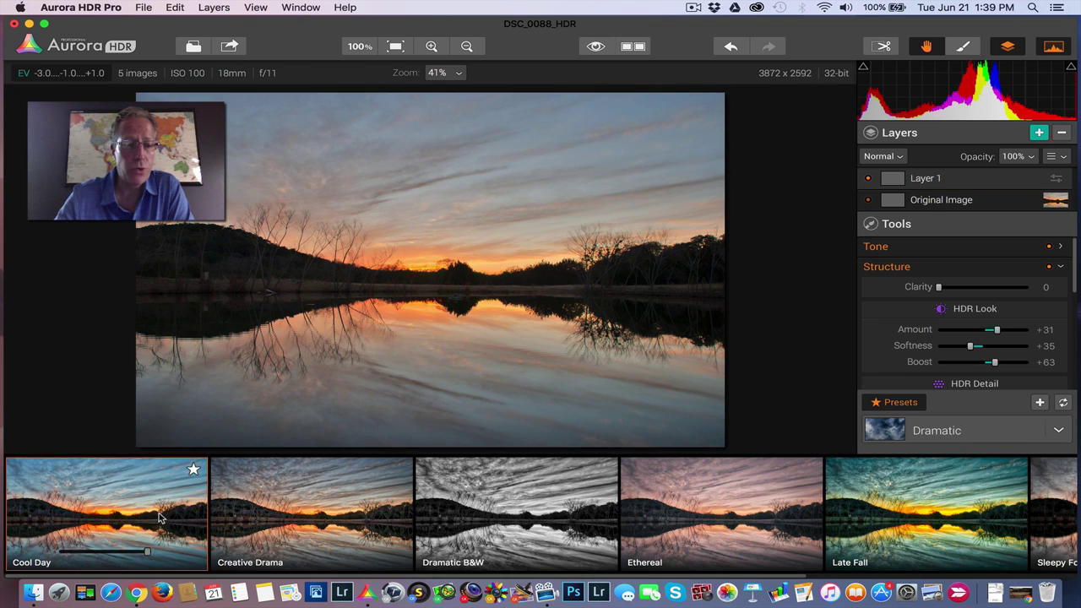
click(901, 402)
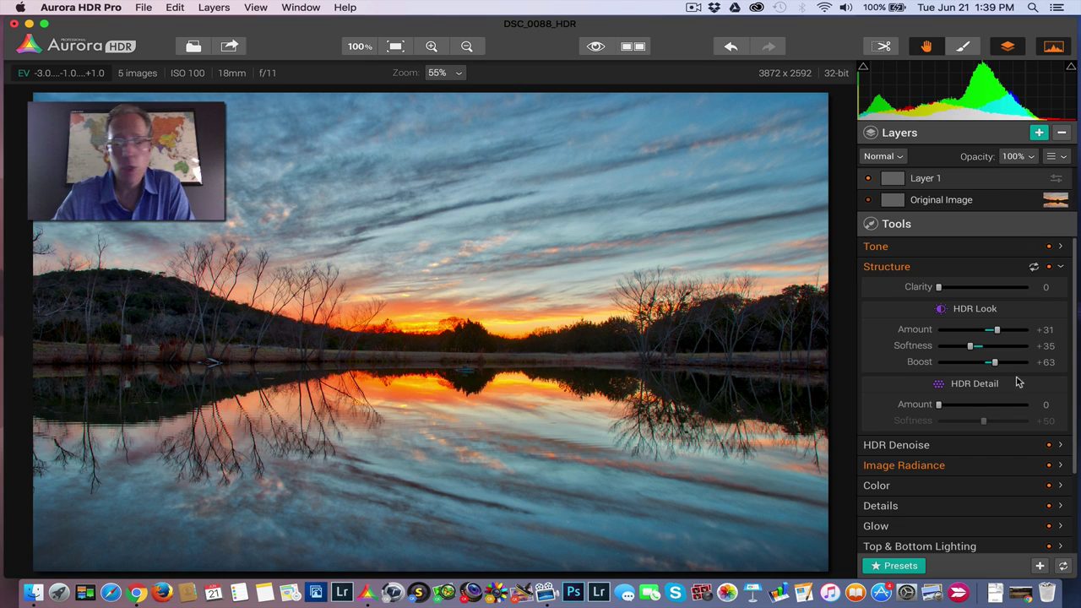
- Reset Layer 1, create a luminosity mask, and show it as a red overlay
click(1064, 567)
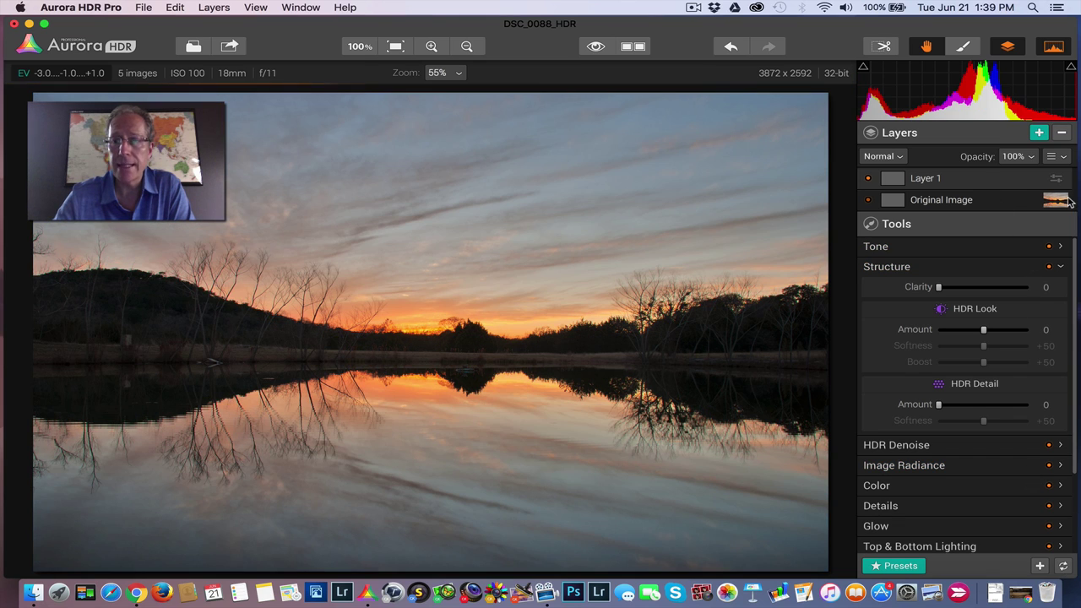
click(1055, 157)
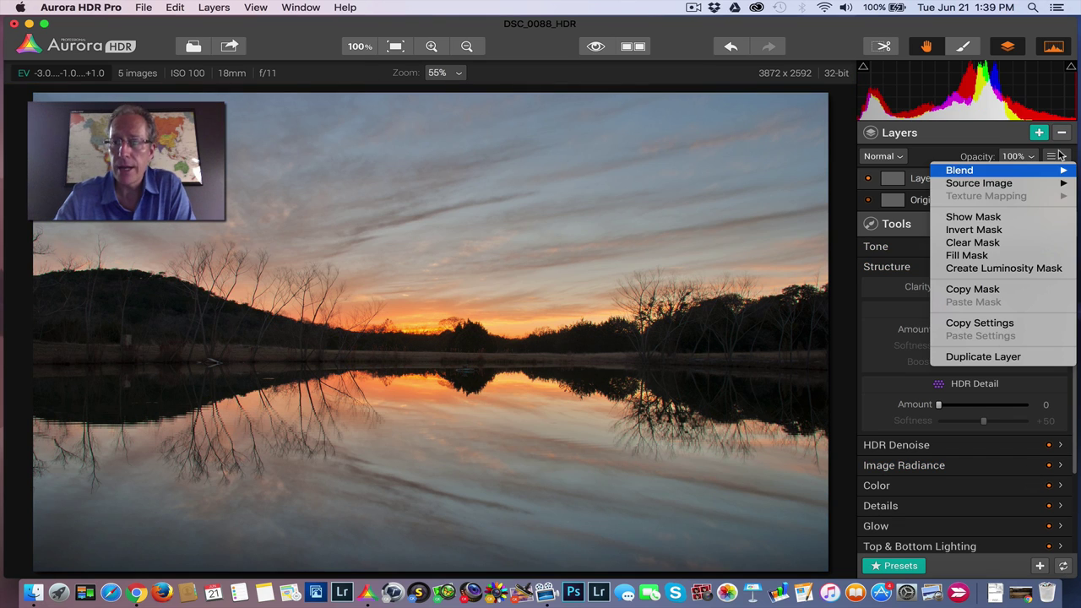
click(1001, 268)
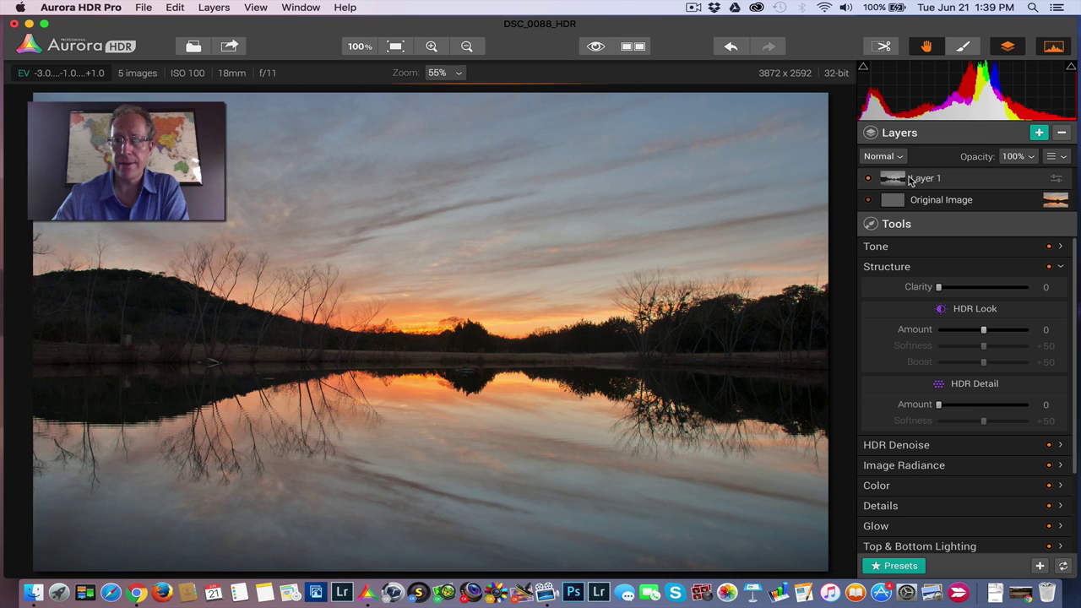
click(1057, 155)
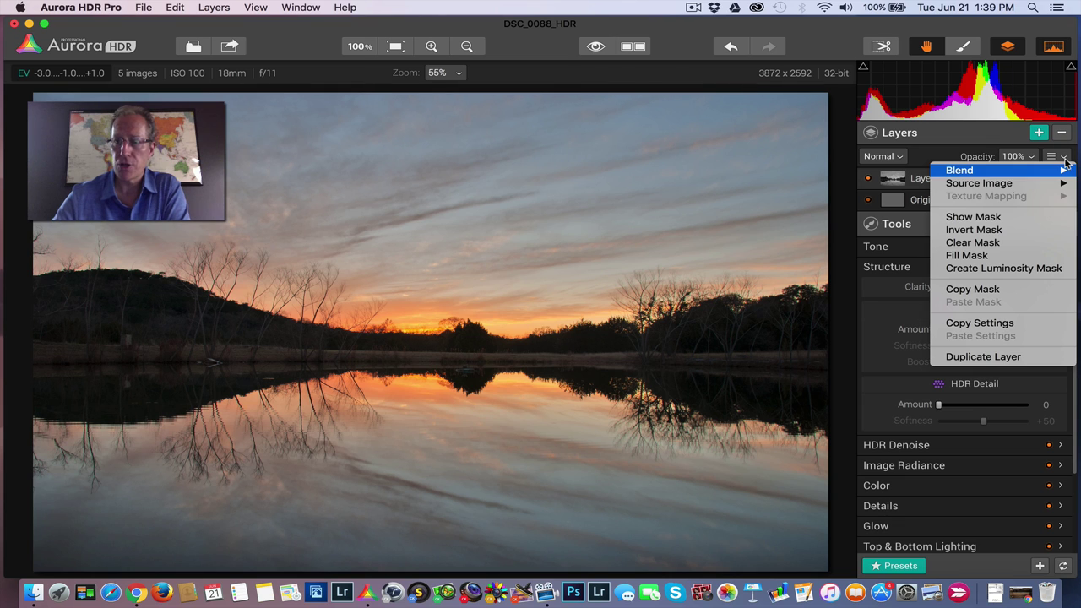
click(1002, 217)
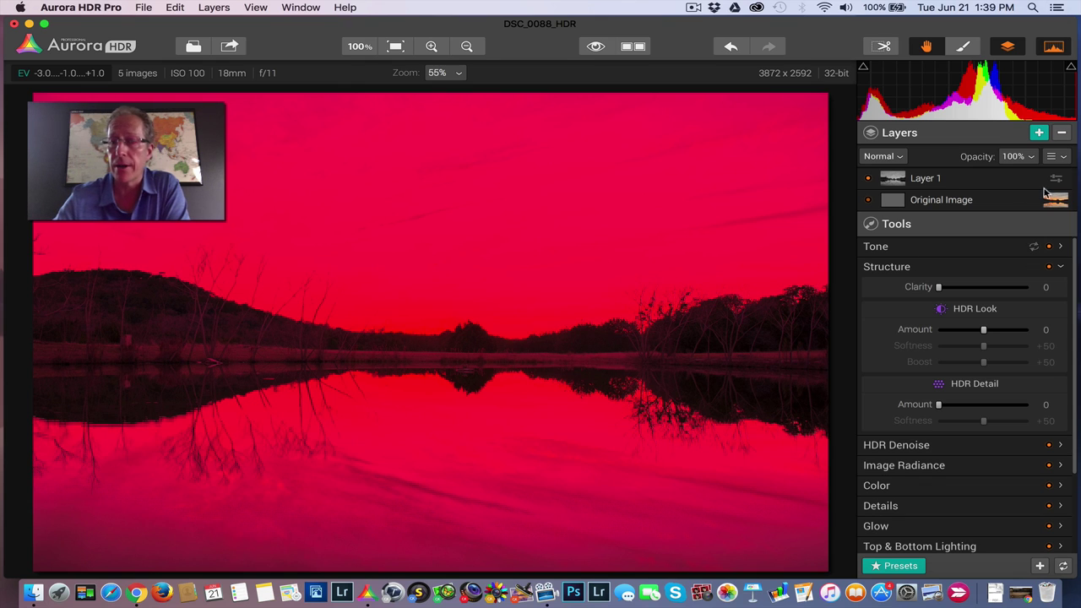
- Invert the mask to inspect covered tones, then hide the overlay and invert it back
click(1055, 156)
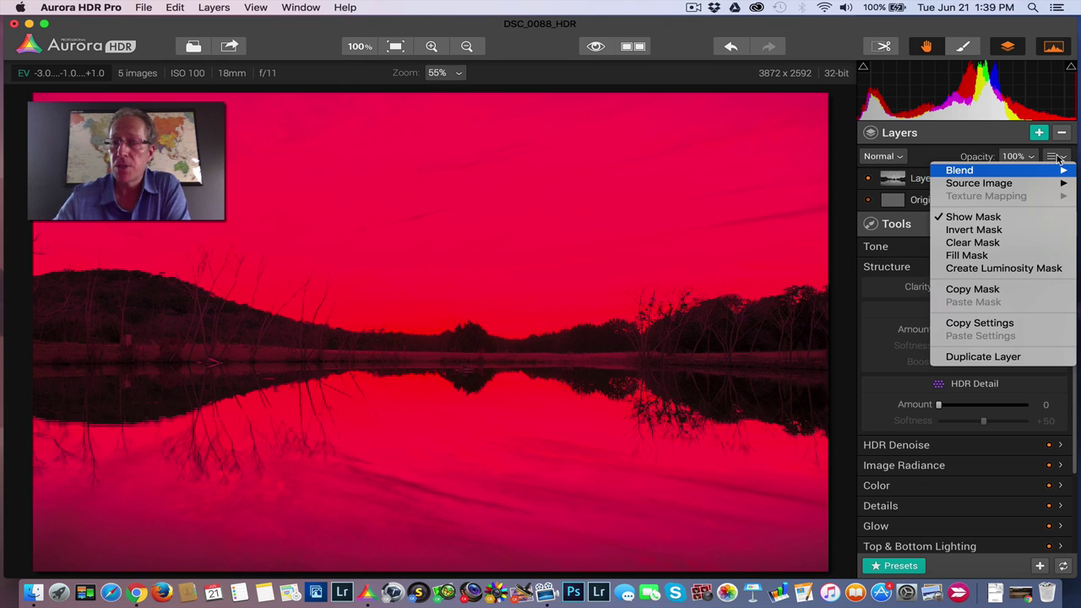
click(996, 230)
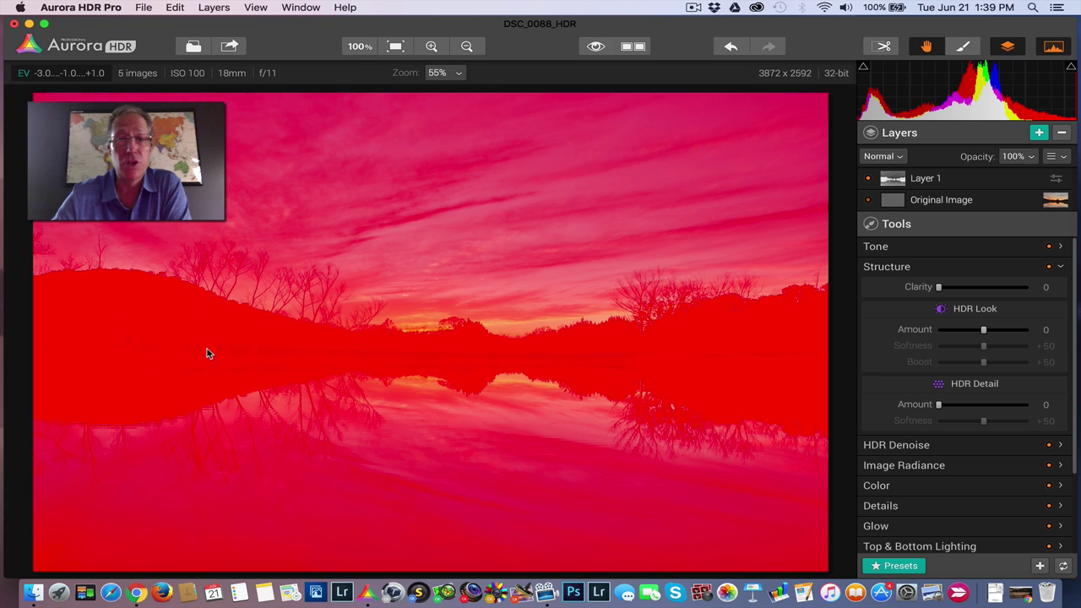
click(1051, 157)
click(980, 217)
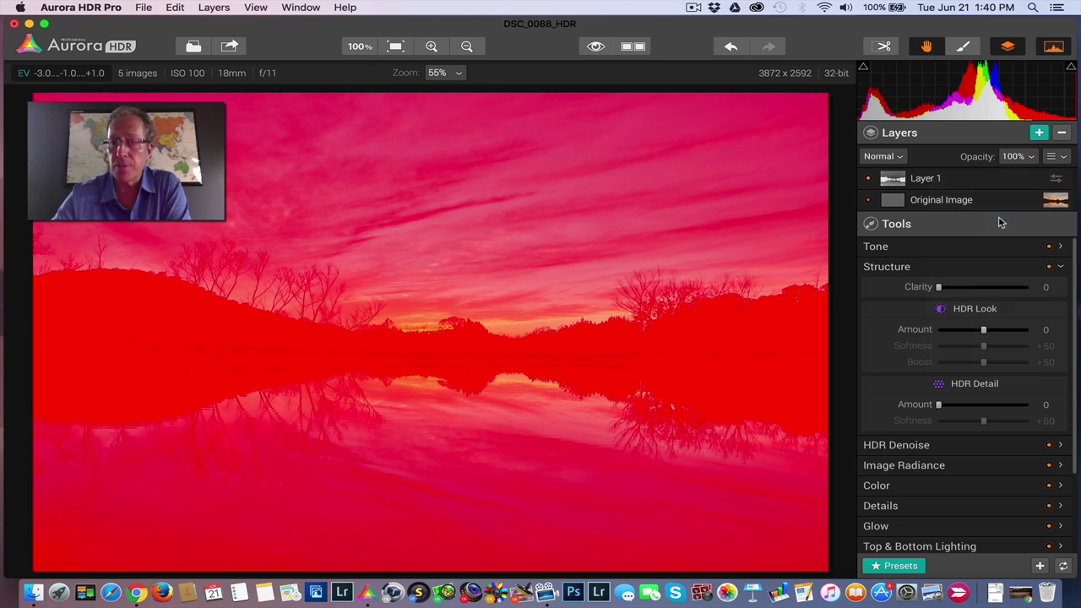
click(1055, 157)
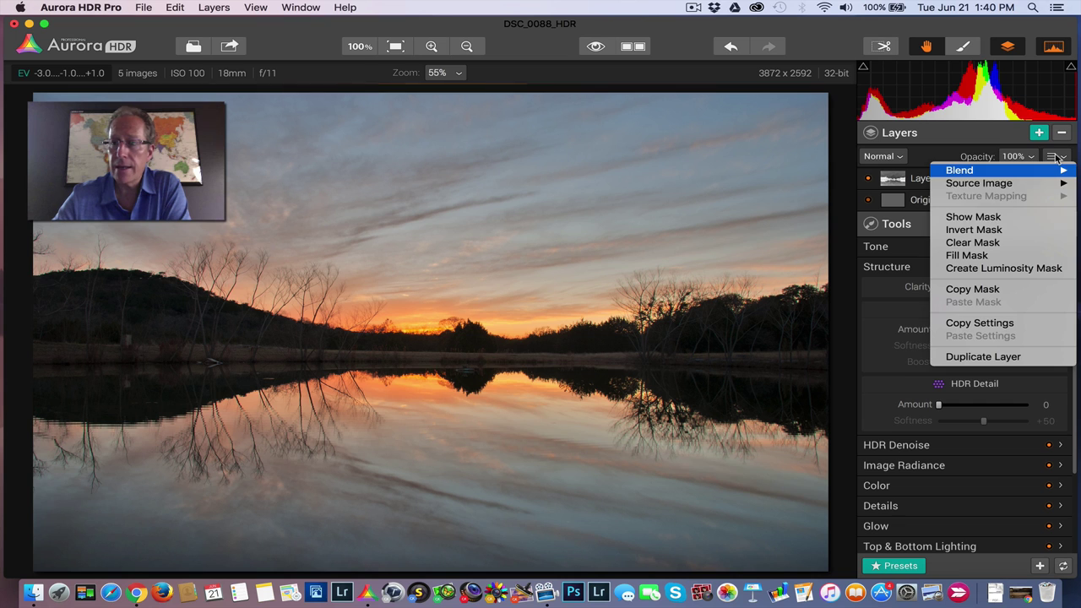
click(997, 232)
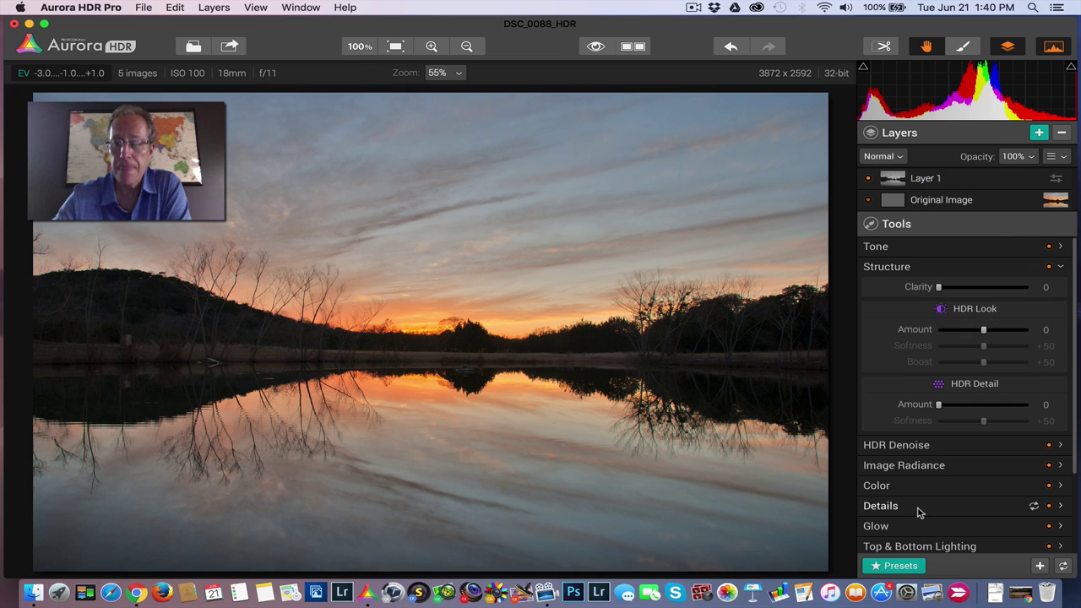
click(900, 567)
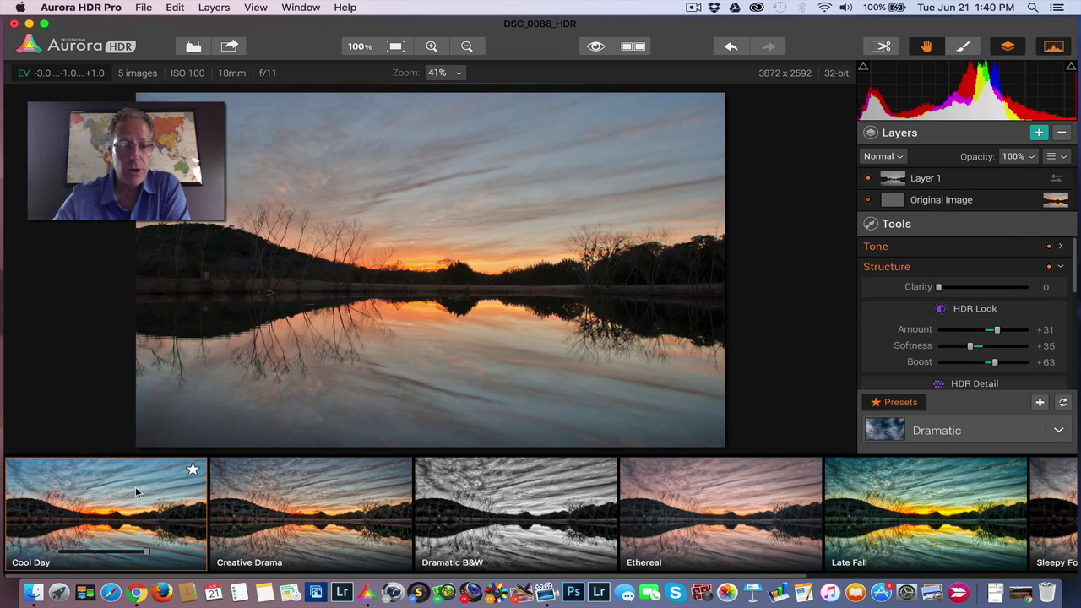
click(135, 487)
click(874, 402)
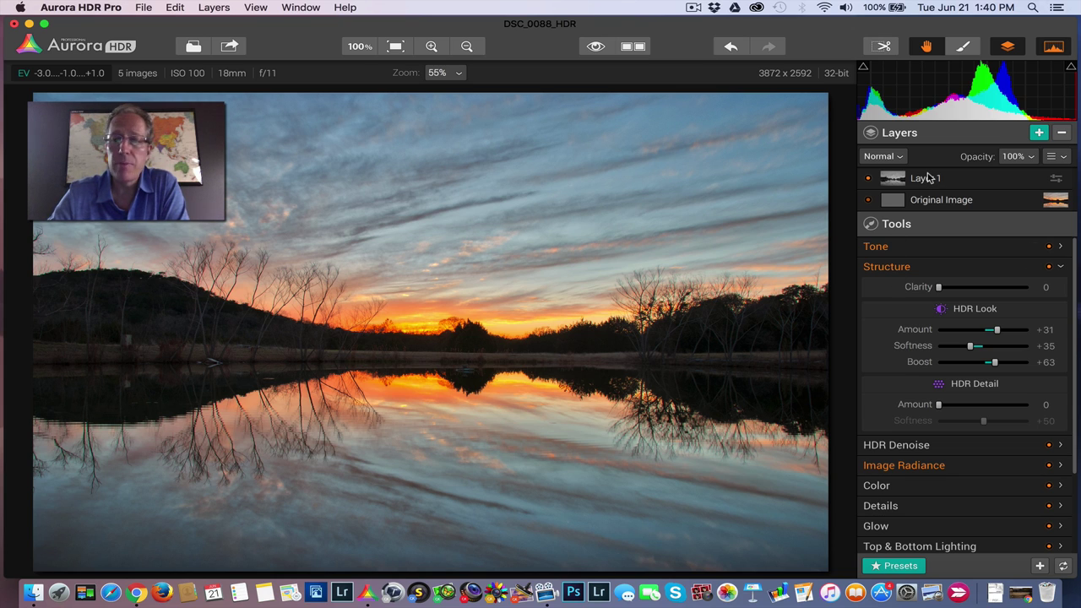
click(1026, 160)
mouse_move(1056, 180)
mouse_down()
mouse_move(1019, 183)
mouse_move(1070, 180)
mouse_up()
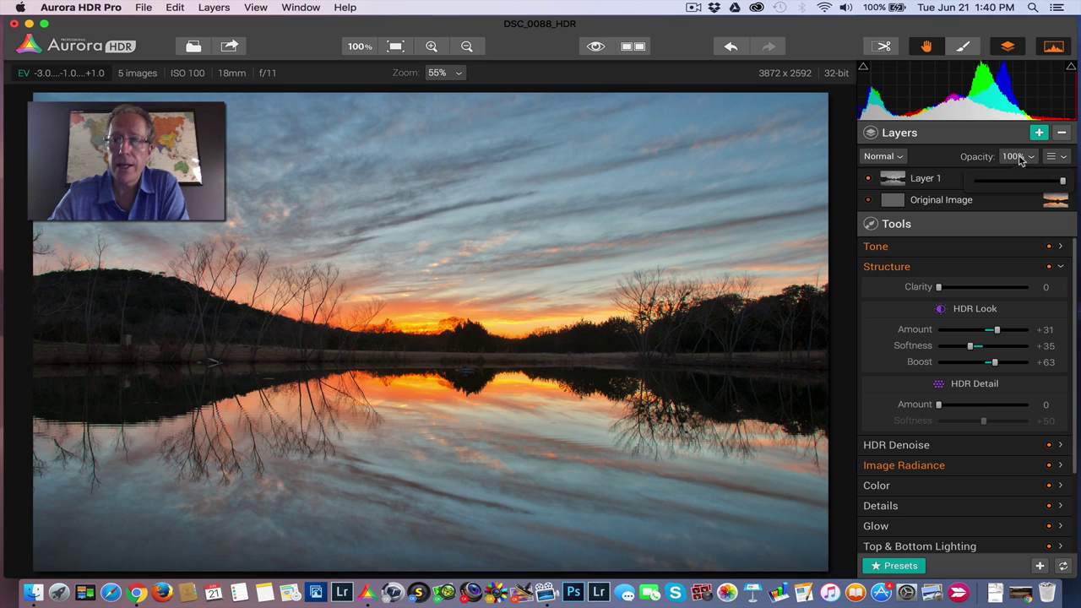
mouse_move(1061, 183)
mouse_down()
mouse_move(1027, 184)
mouse_move(1073, 184)
mouse_up()
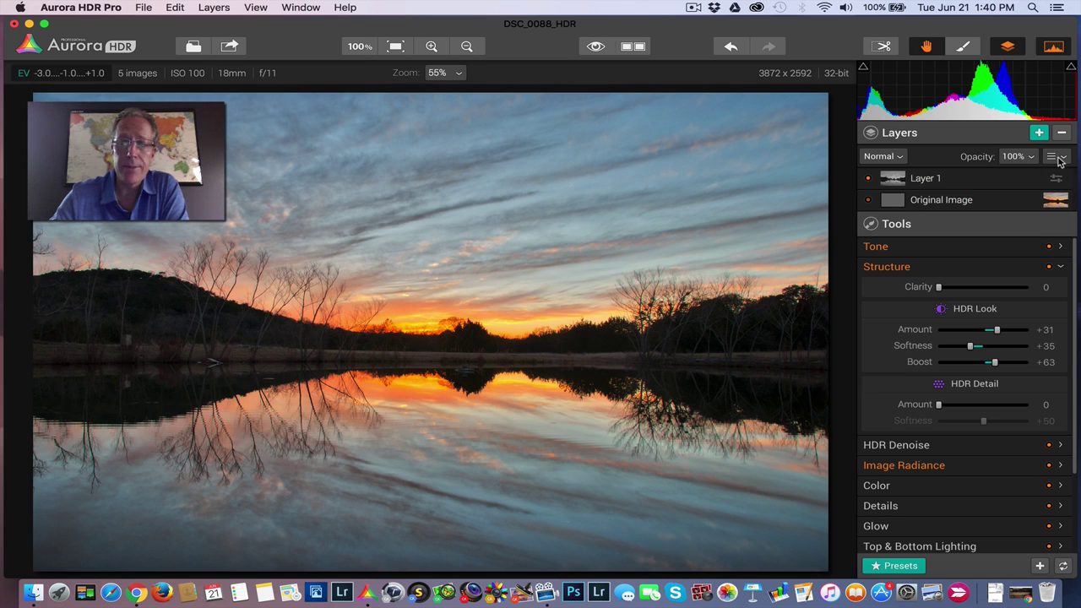
- Invert Layer 1's mask, preview and hide its red overlay, then invert it back
click(1057, 158)
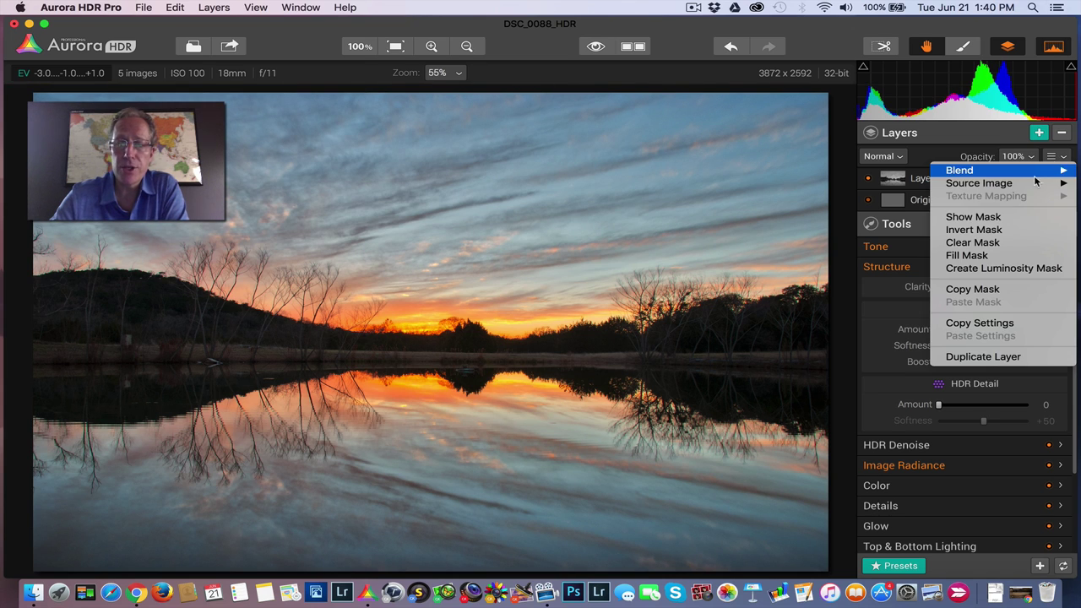
click(995, 231)
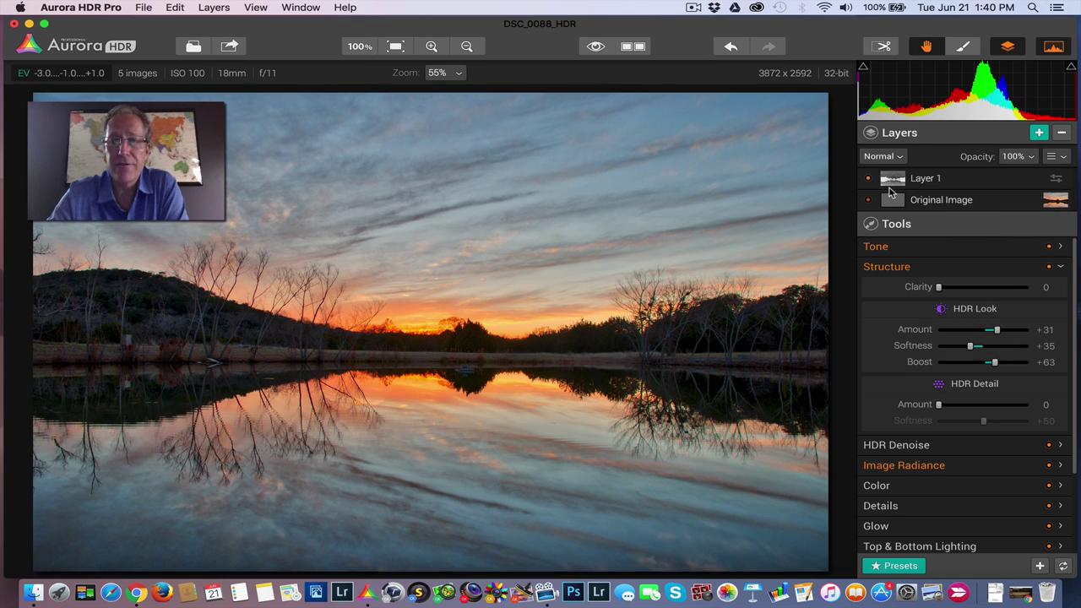
click(1062, 157)
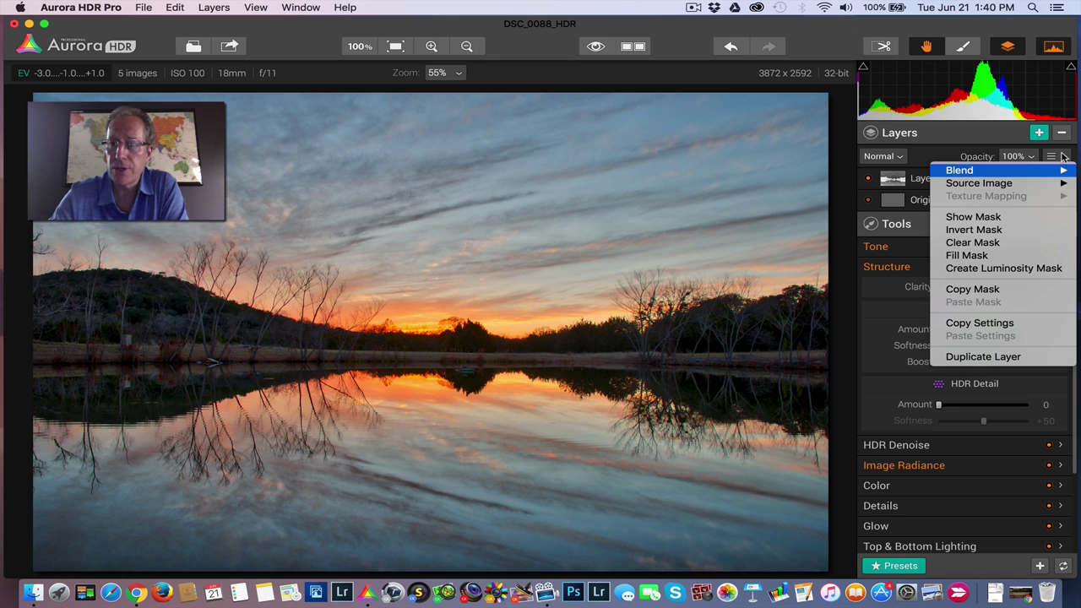
click(968, 217)
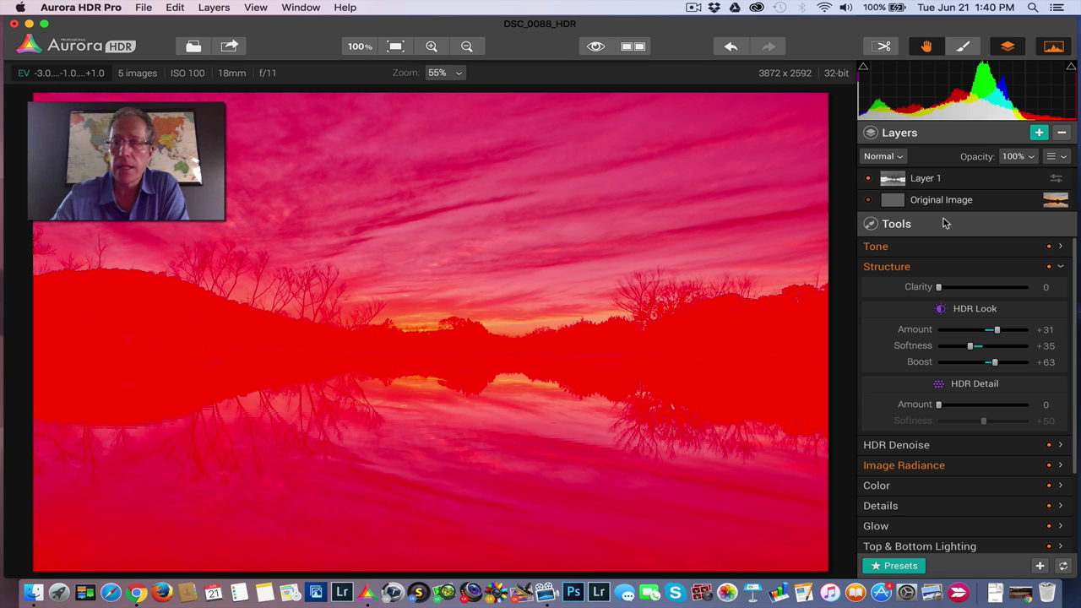
click(1052, 157)
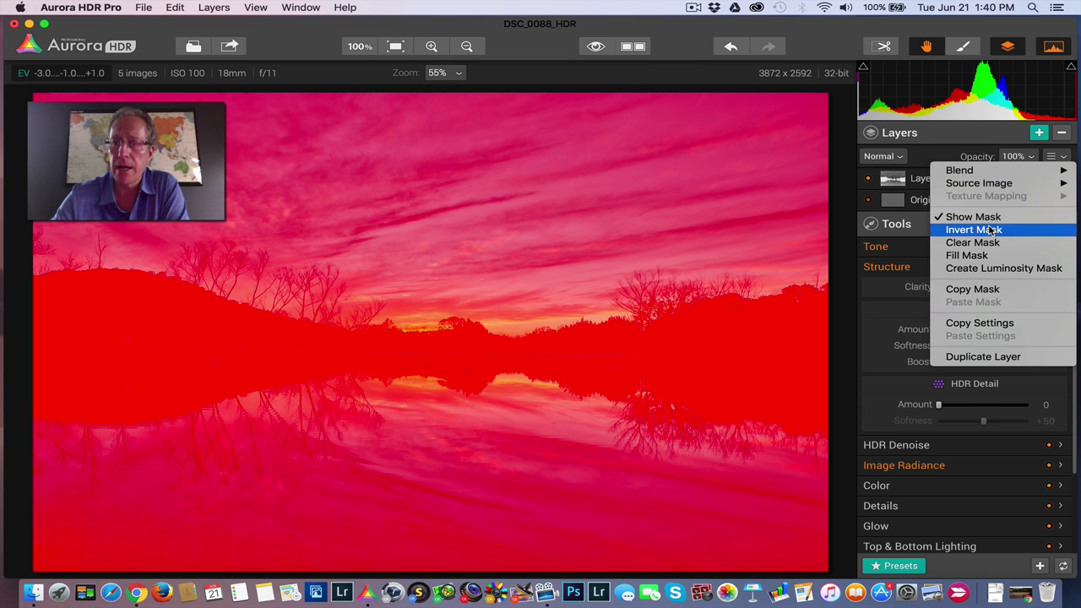
click(971, 216)
click(1051, 157)
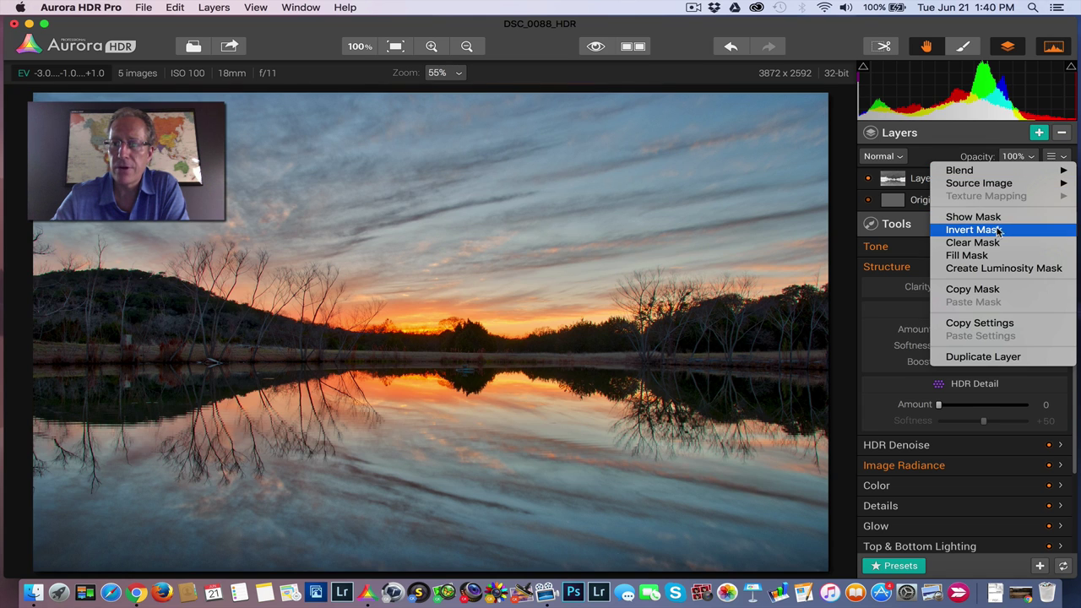
click(994, 230)
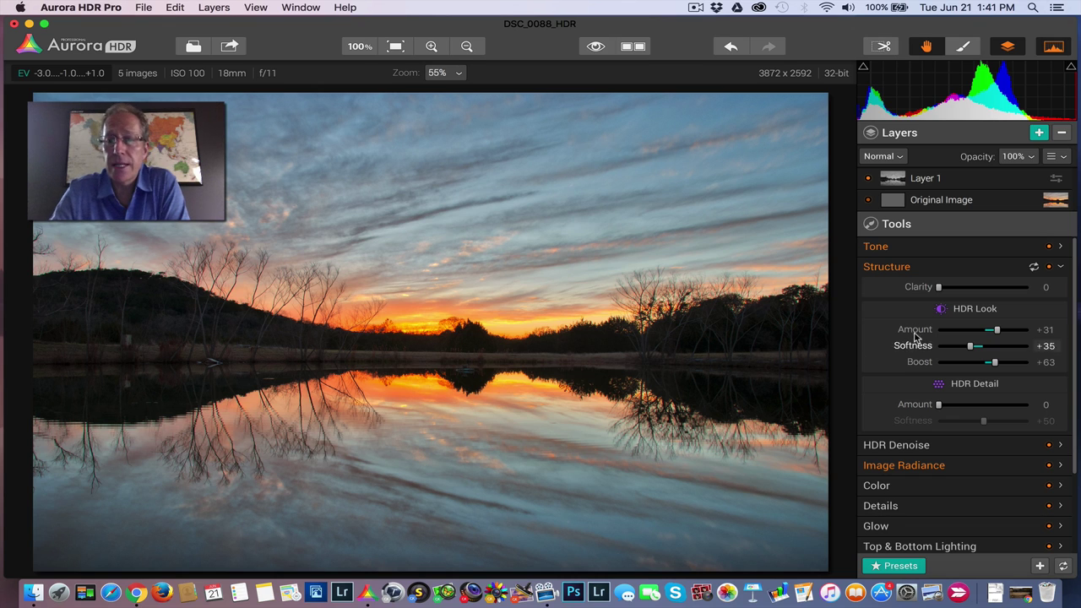
- Apply the Dark Light preset from the Realistic HDR collection to the lake sunset
click(898, 564)
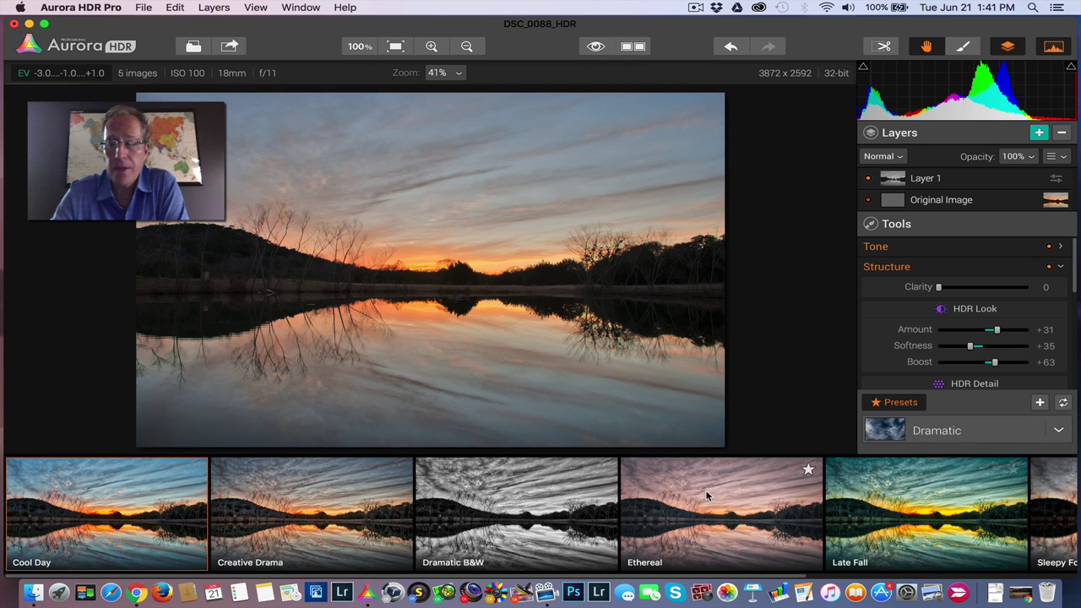
scroll(706, 495, right, 3)
click(886, 432)
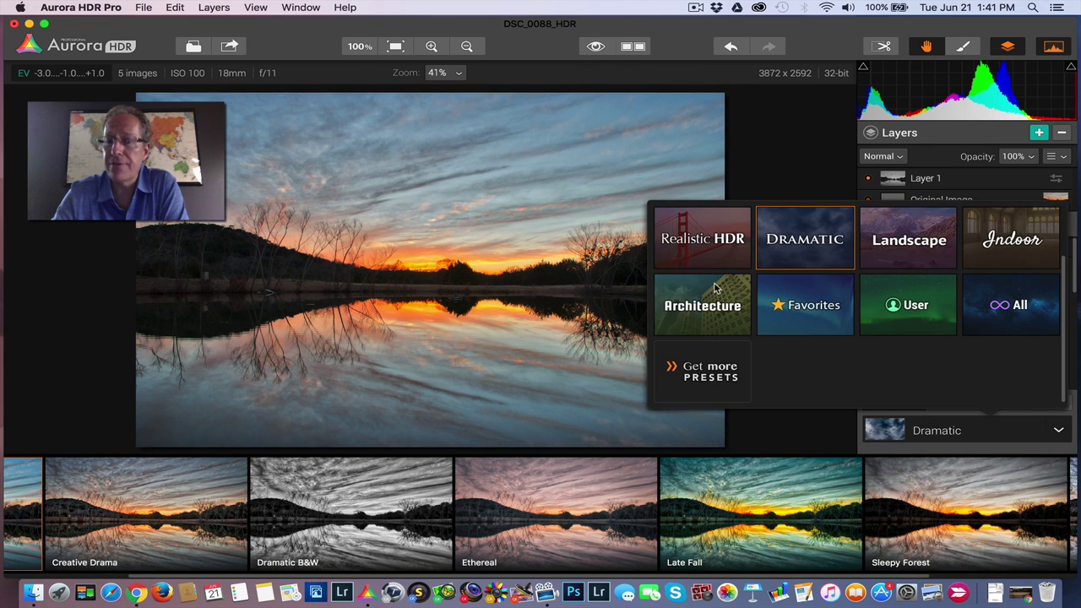
click(689, 245)
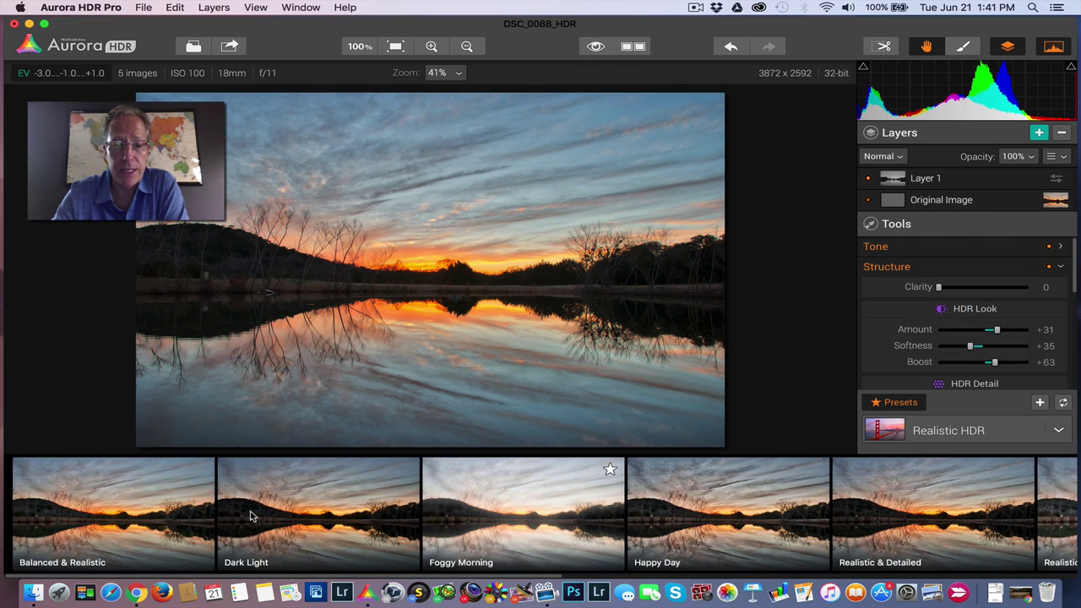
click(248, 512)
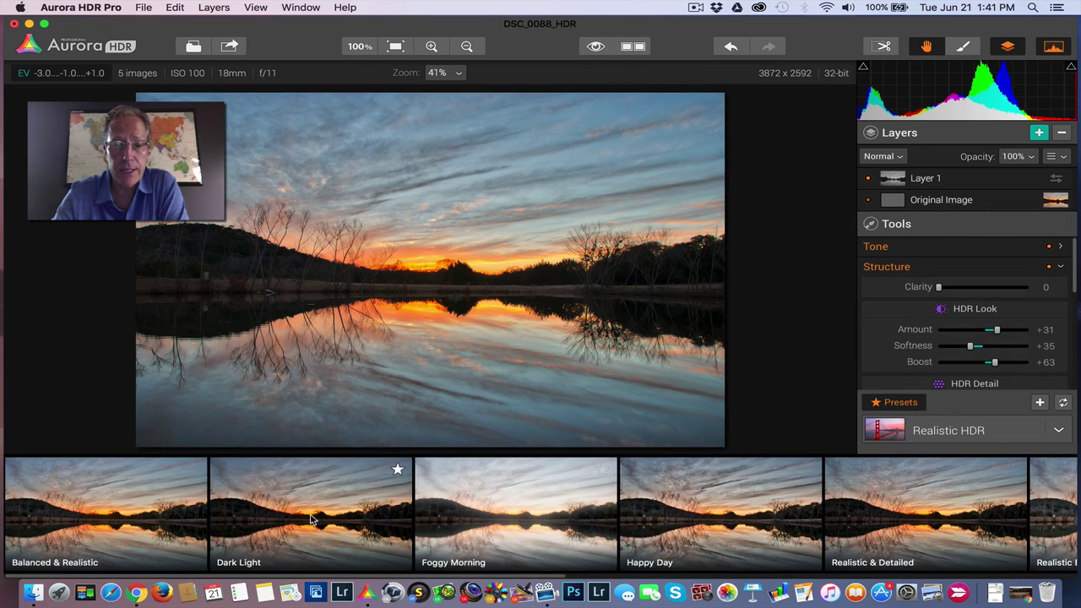
- Hide the preset strip and compare the Dark Light result against the unprocessed original
click(900, 401)
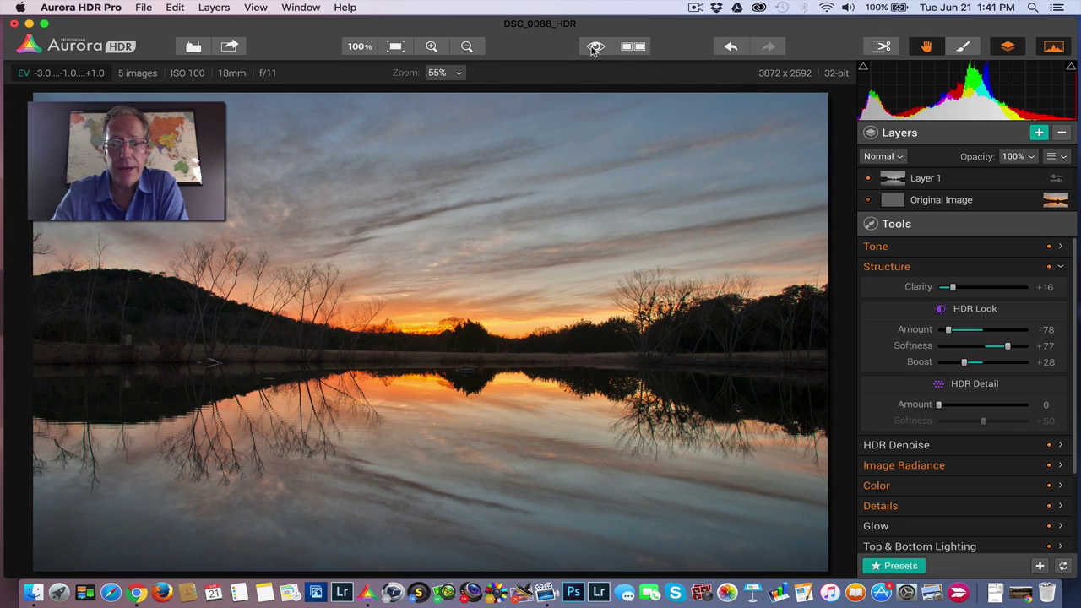
click(595, 48)
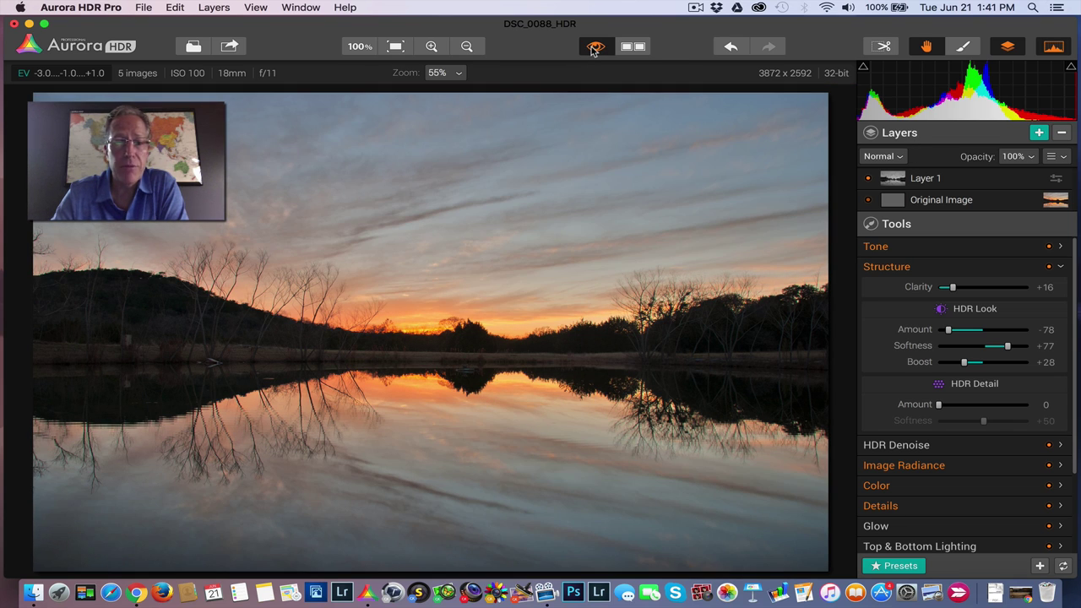
click(593, 49)
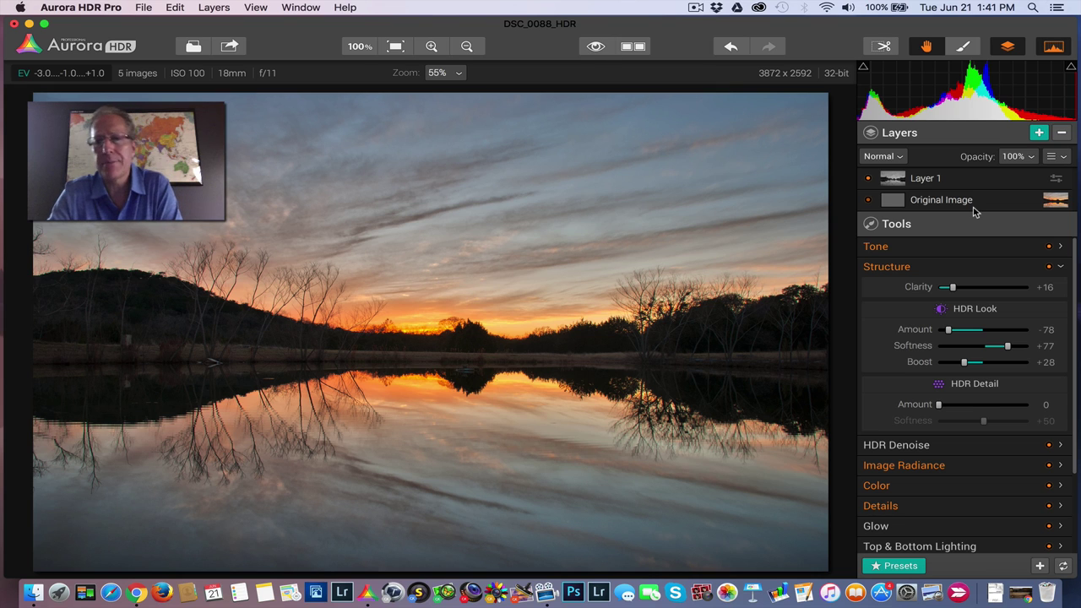
click(1061, 158)
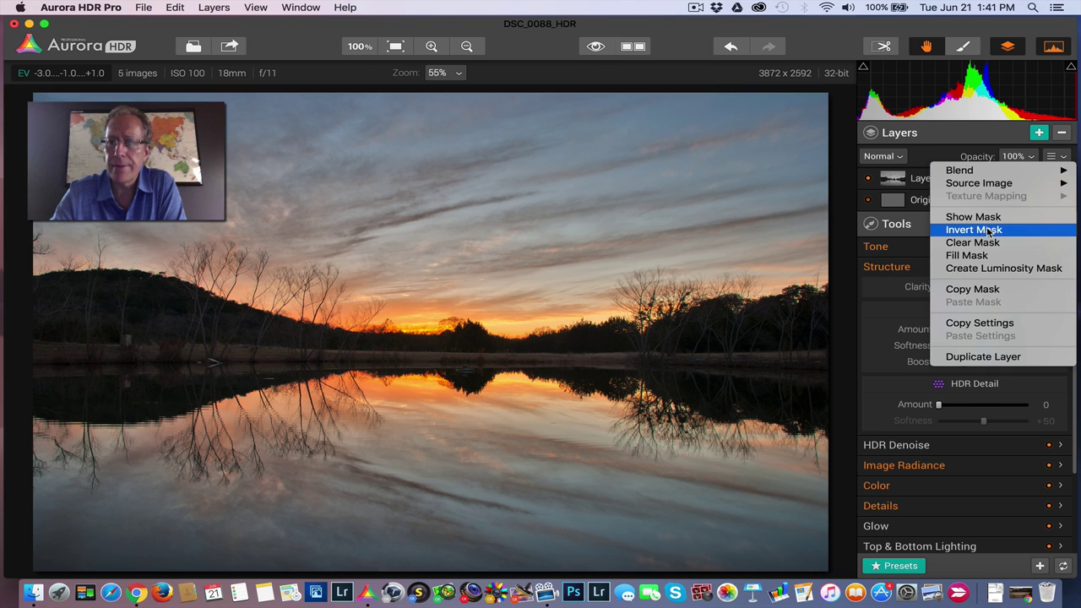
click(988, 230)
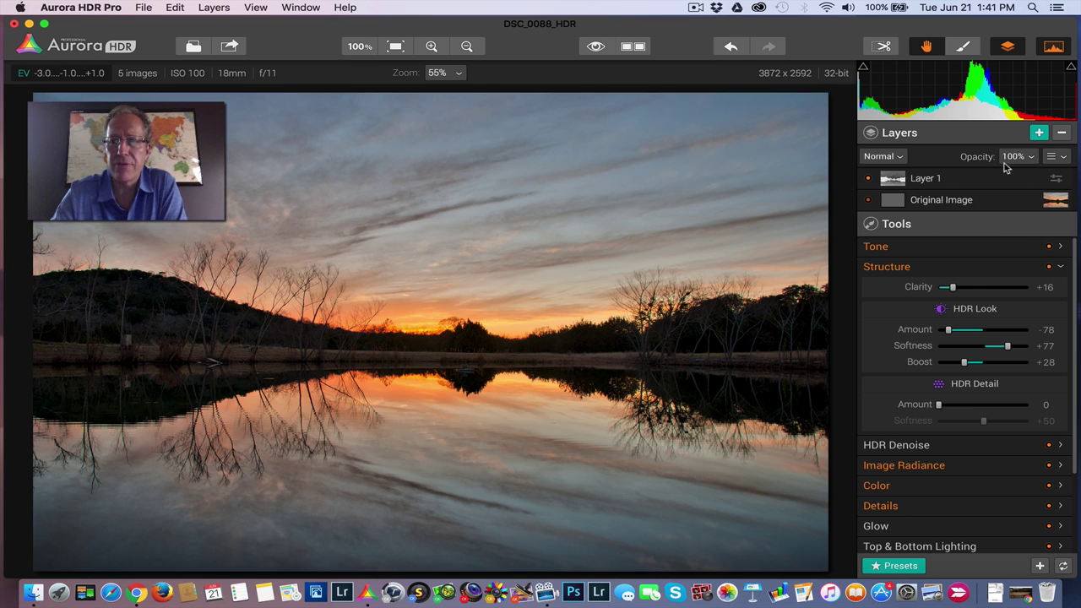
click(594, 45)
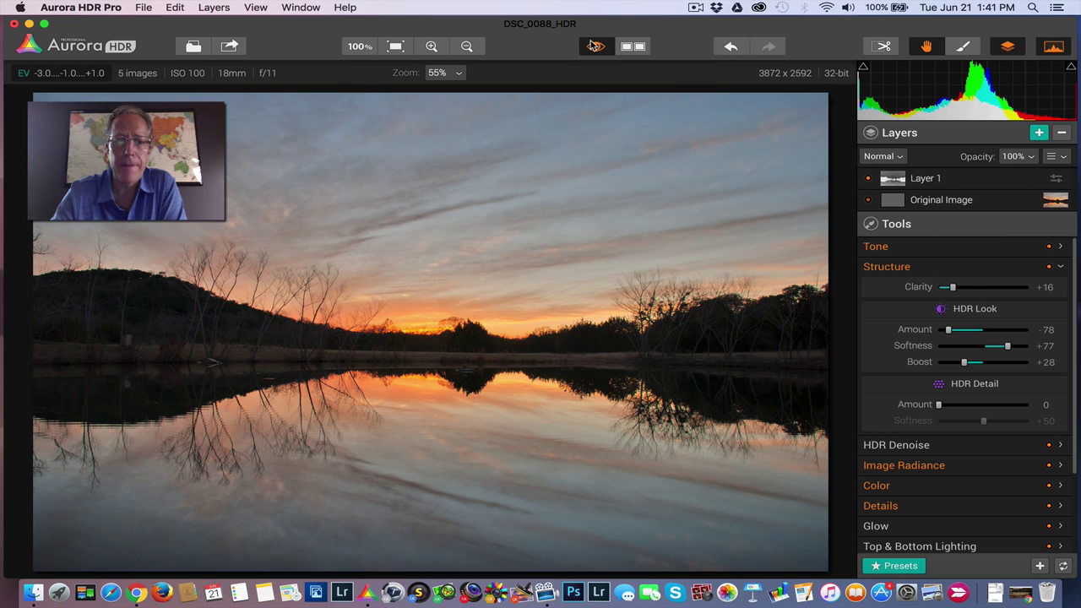
click(1062, 157)
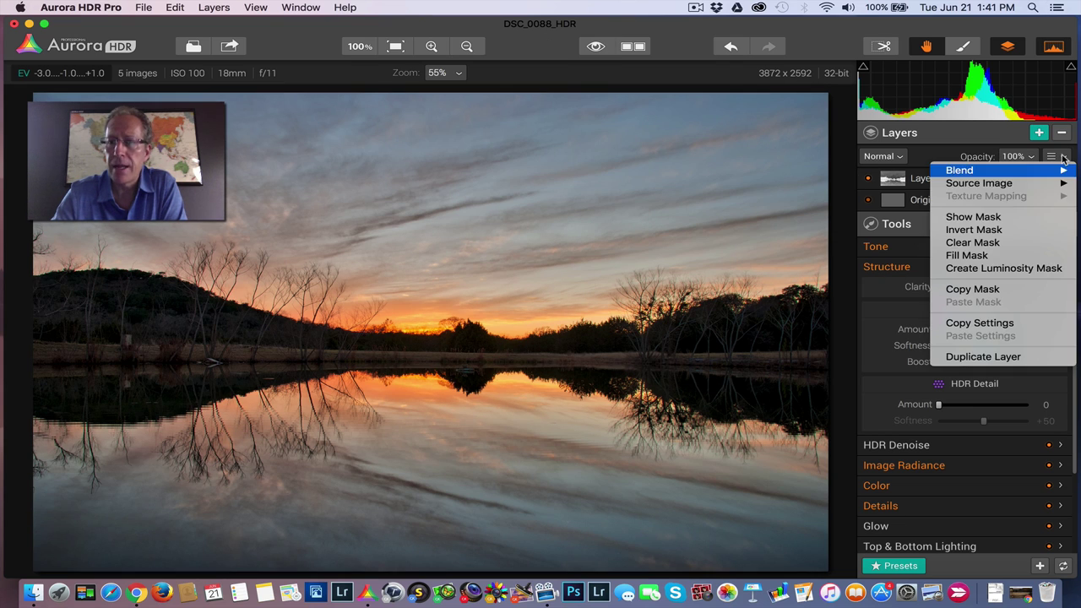
click(975, 230)
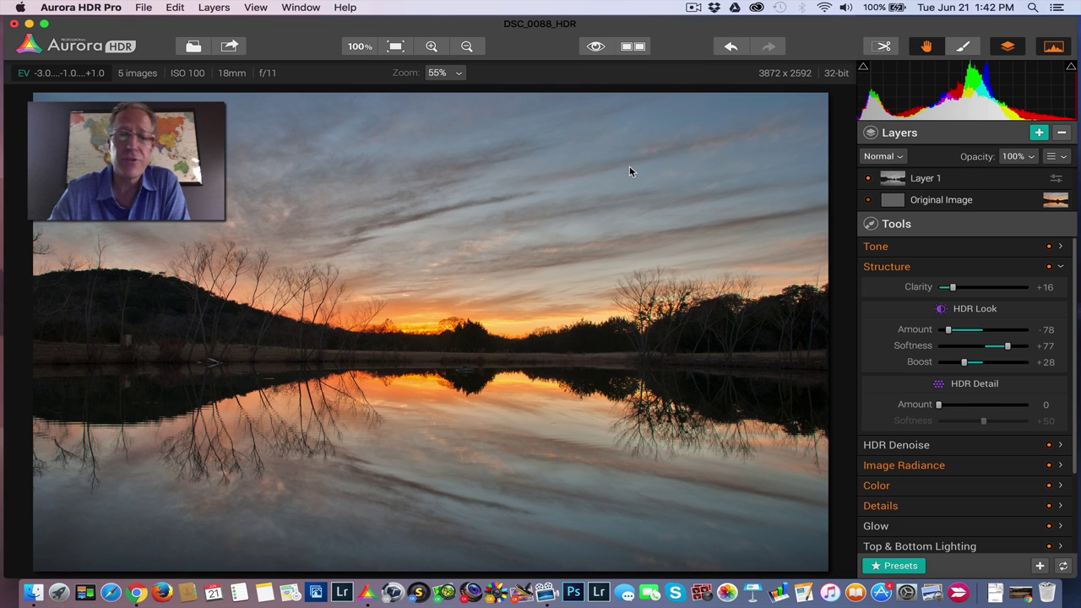
- After checking the original, raise Color Saturation to +37 and Temperature to +7
click(596, 47)
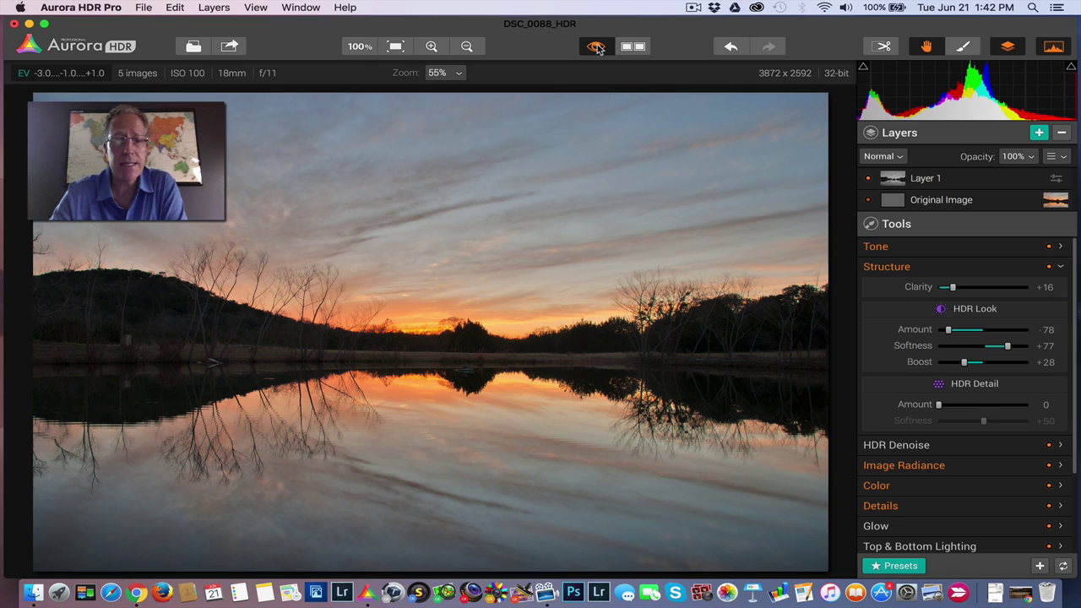
click(596, 47)
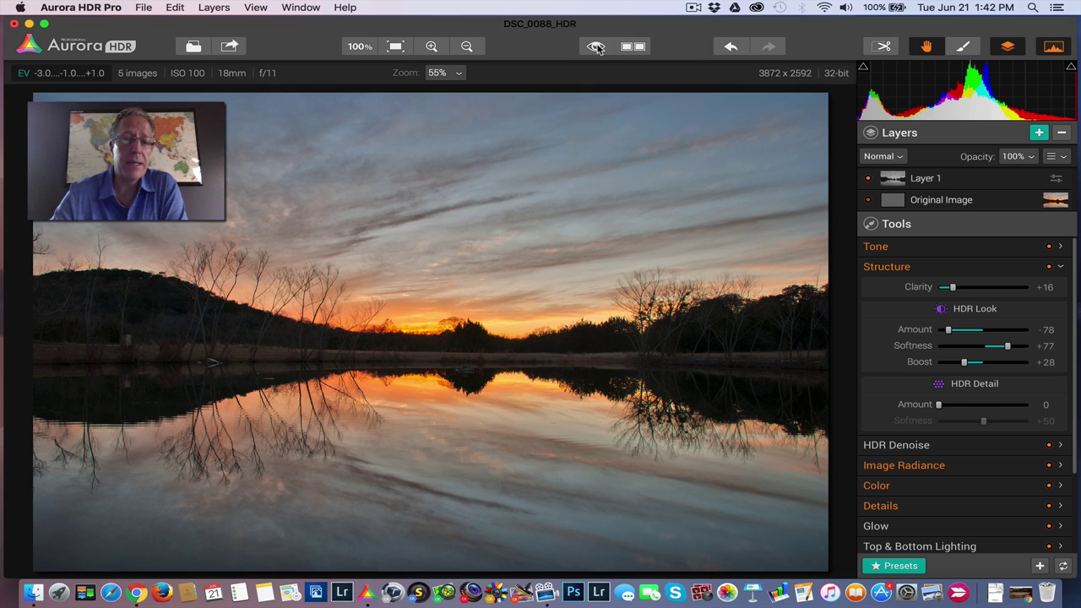
click(934, 269)
click(949, 329)
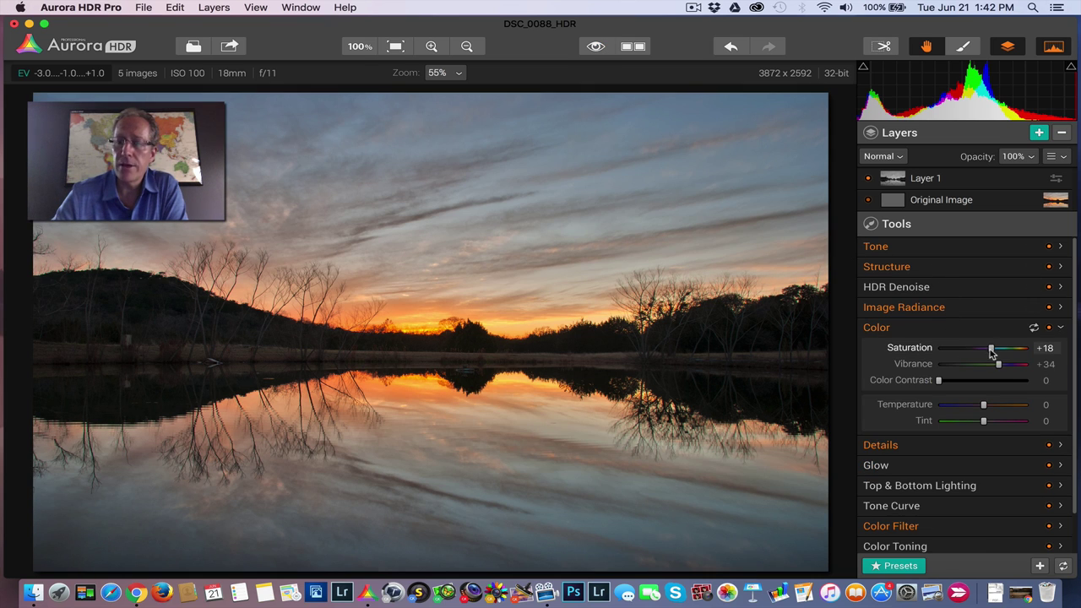
drag(993, 351, 1001, 350)
drag(982, 405, 992, 424)
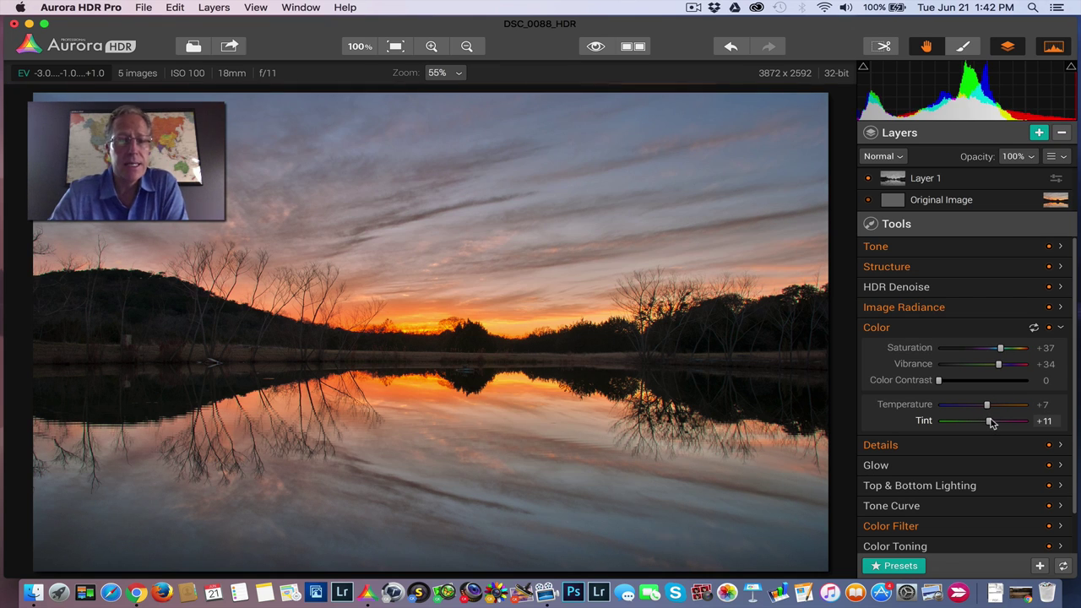